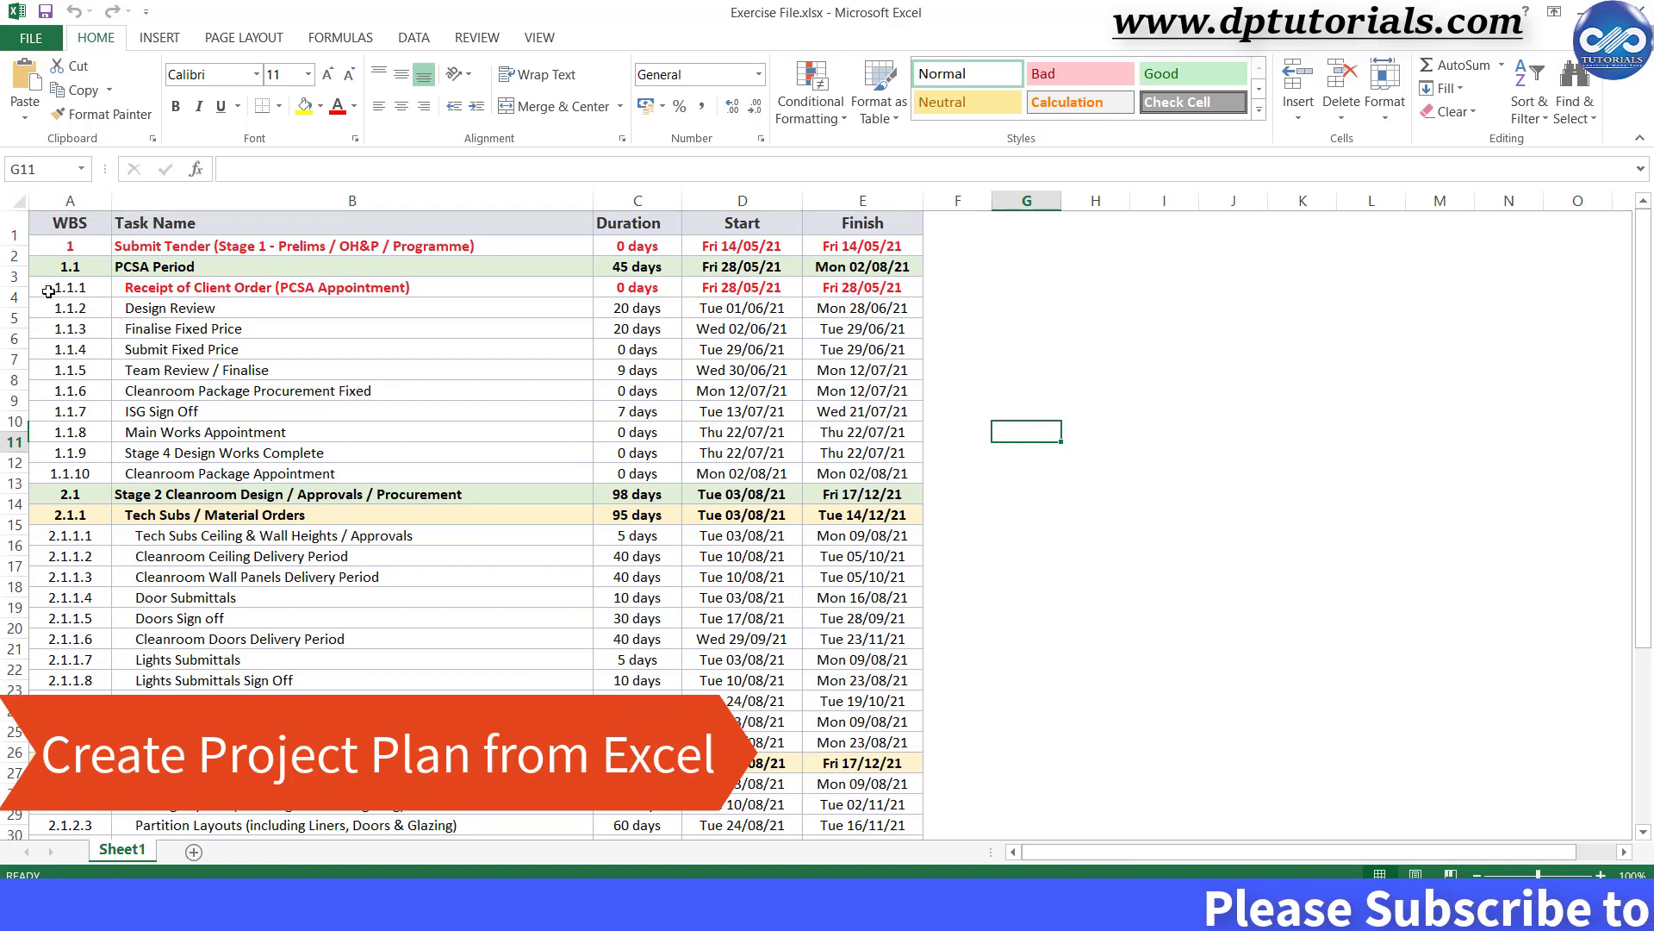
- Review the first tasks in the Excel schedule, from Finalise Fixed Price to Establish Model
click(192, 344)
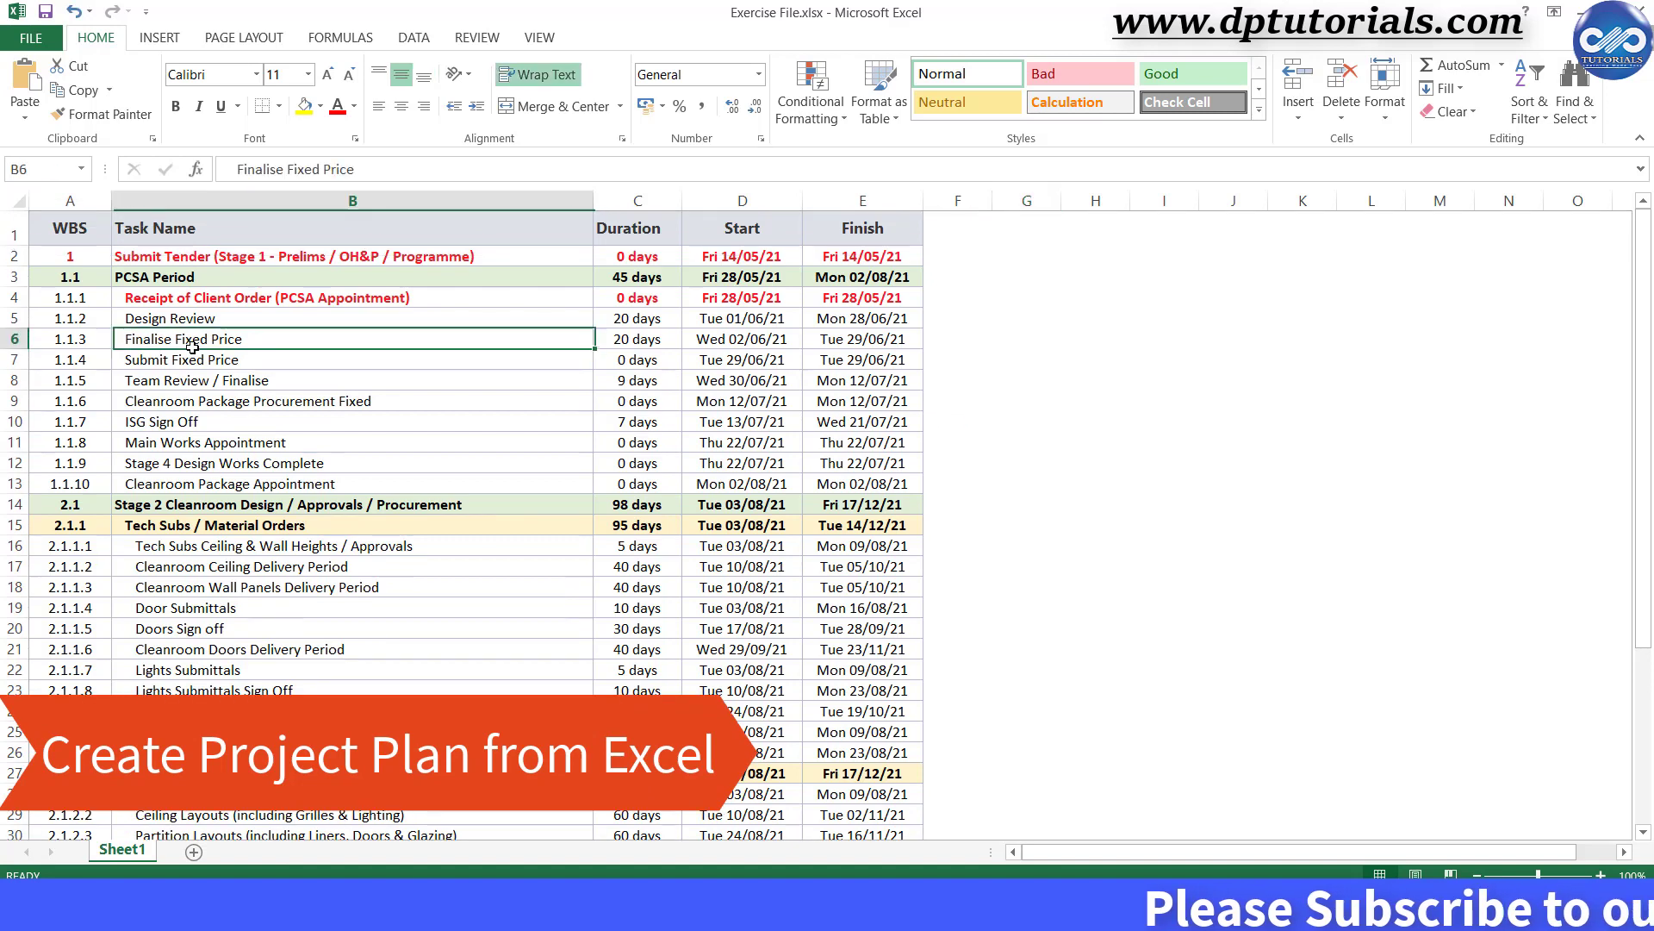
click(84, 233)
click(259, 228)
click(224, 442)
scroll(286, 536, down, 2)
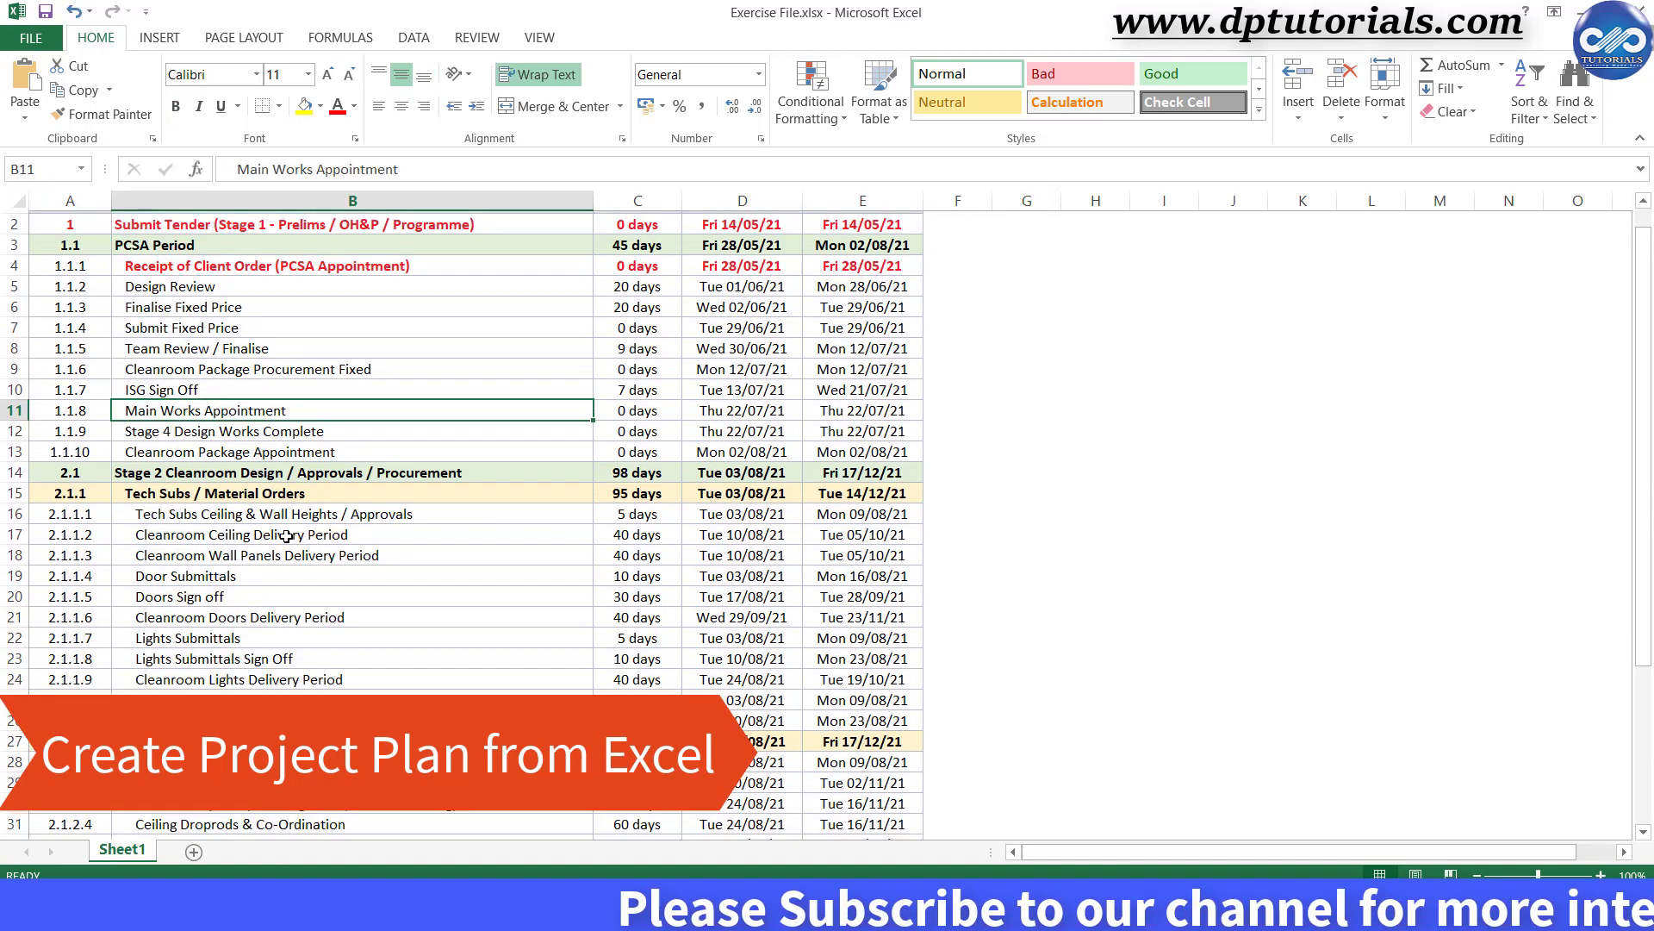
scroll(286, 536, up, 2)
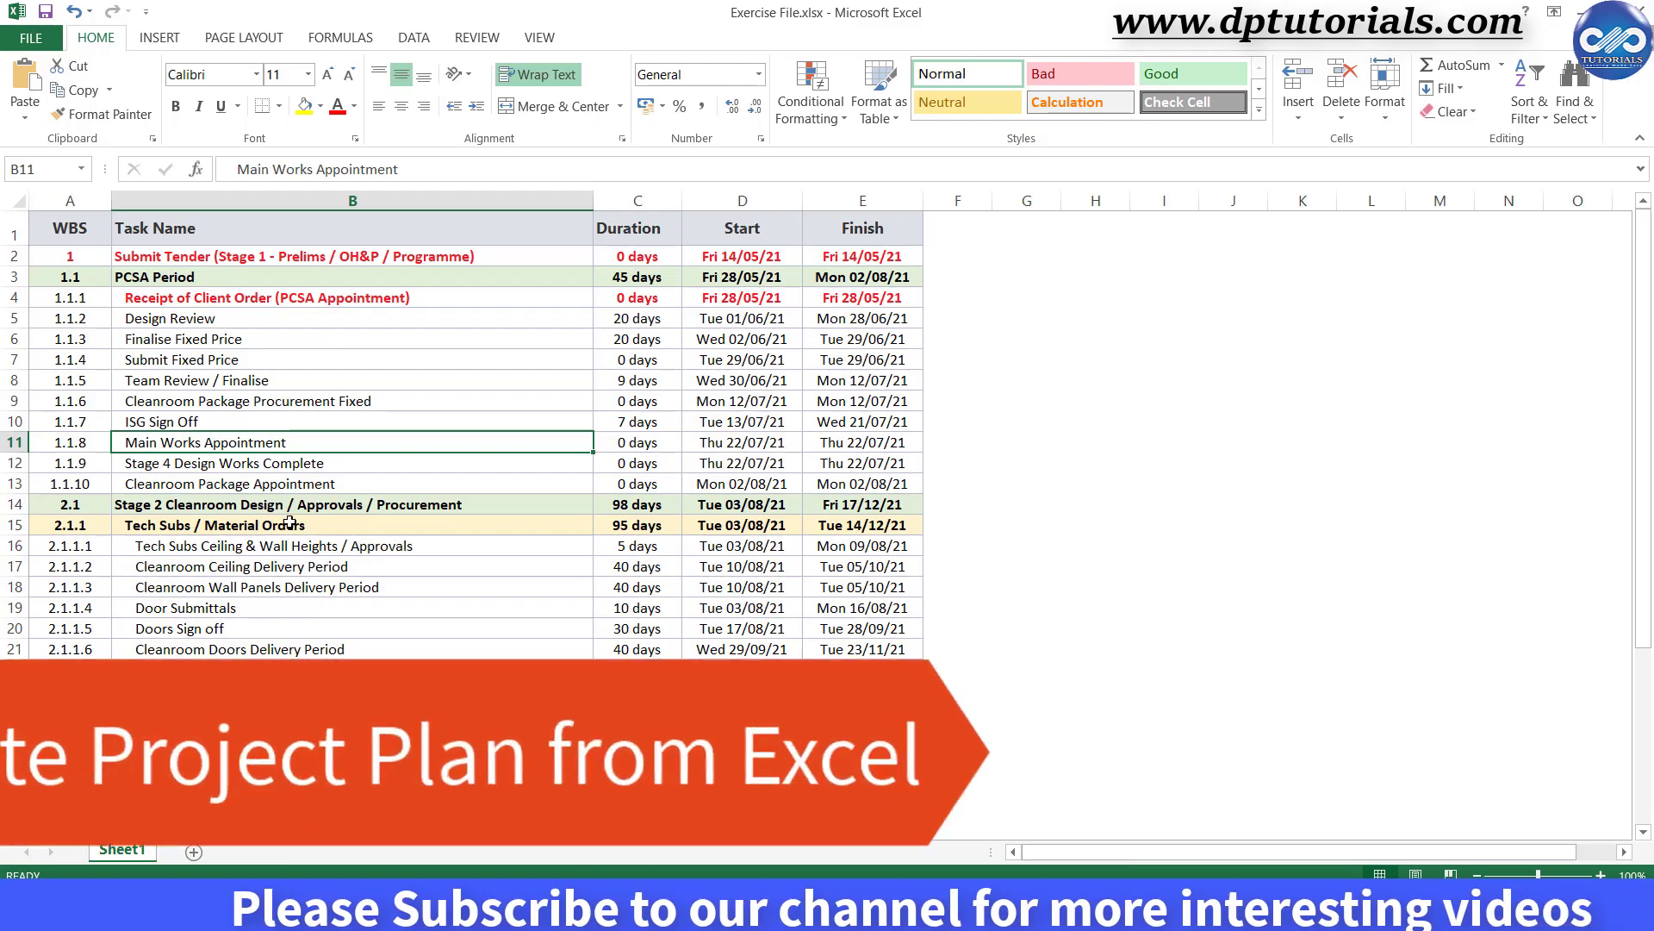
scroll(289, 521, down, 1)
scroll(290, 521, down, 3)
click(289, 524)
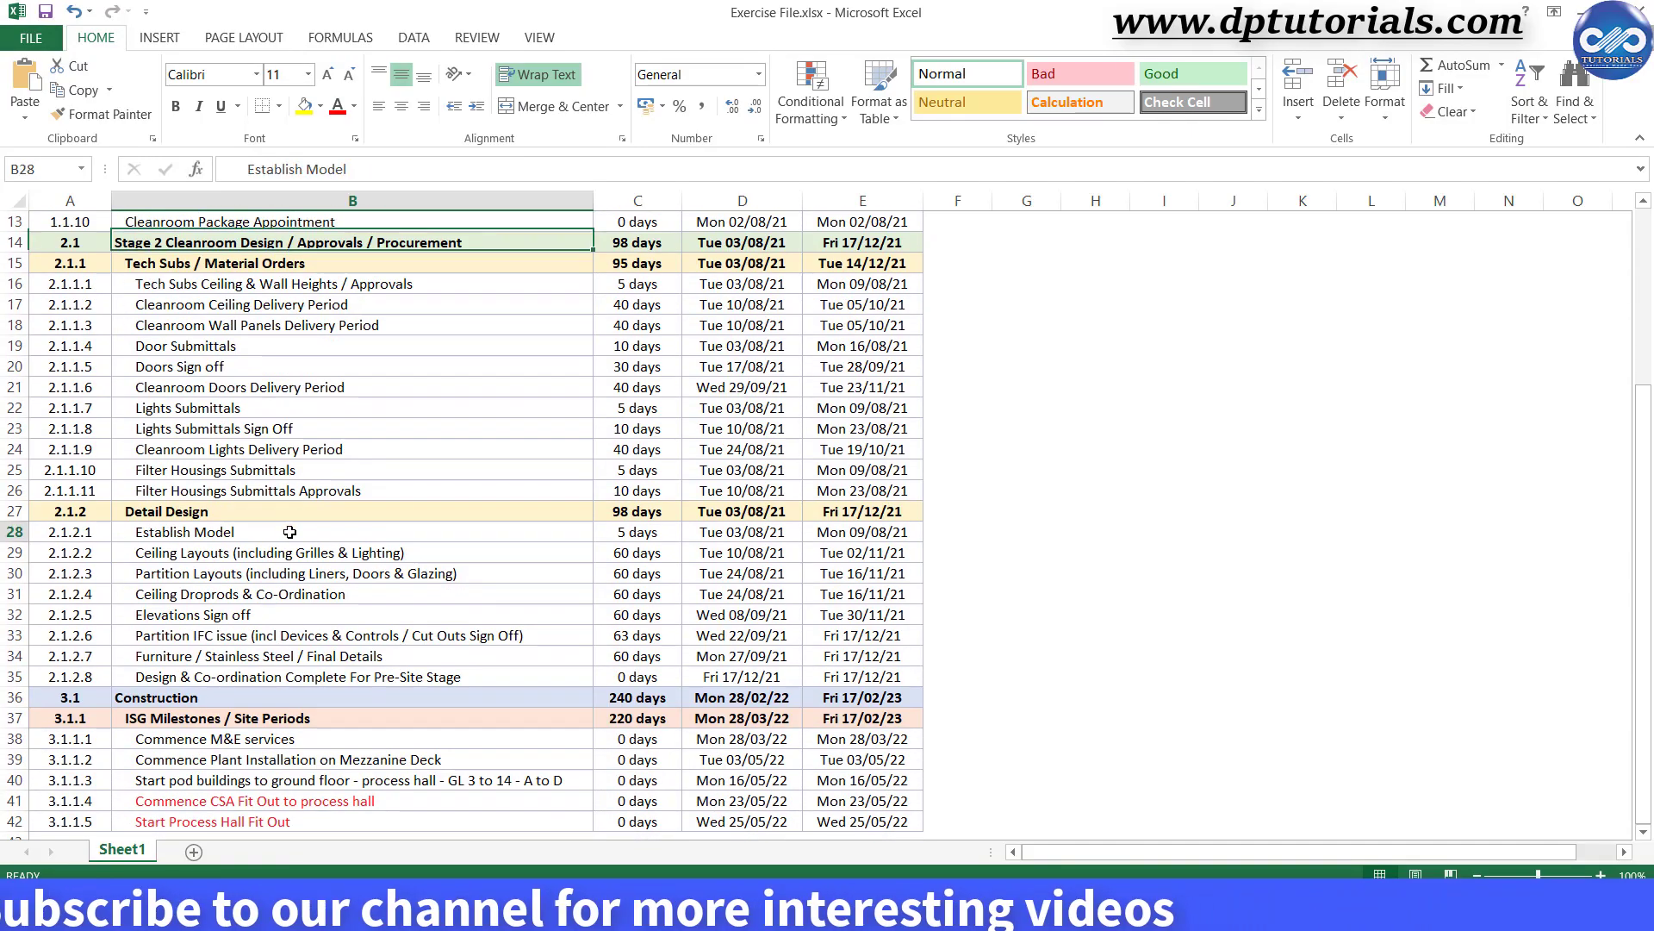
- Review further tasks, including Commence M&E services, ISG Sign Off and Door Submittals
scroll(287, 614, down, 1)
click(271, 675)
scroll(293, 672, down, 1)
scroll(313, 666, up, 1)
scroll(313, 666, up, 5)
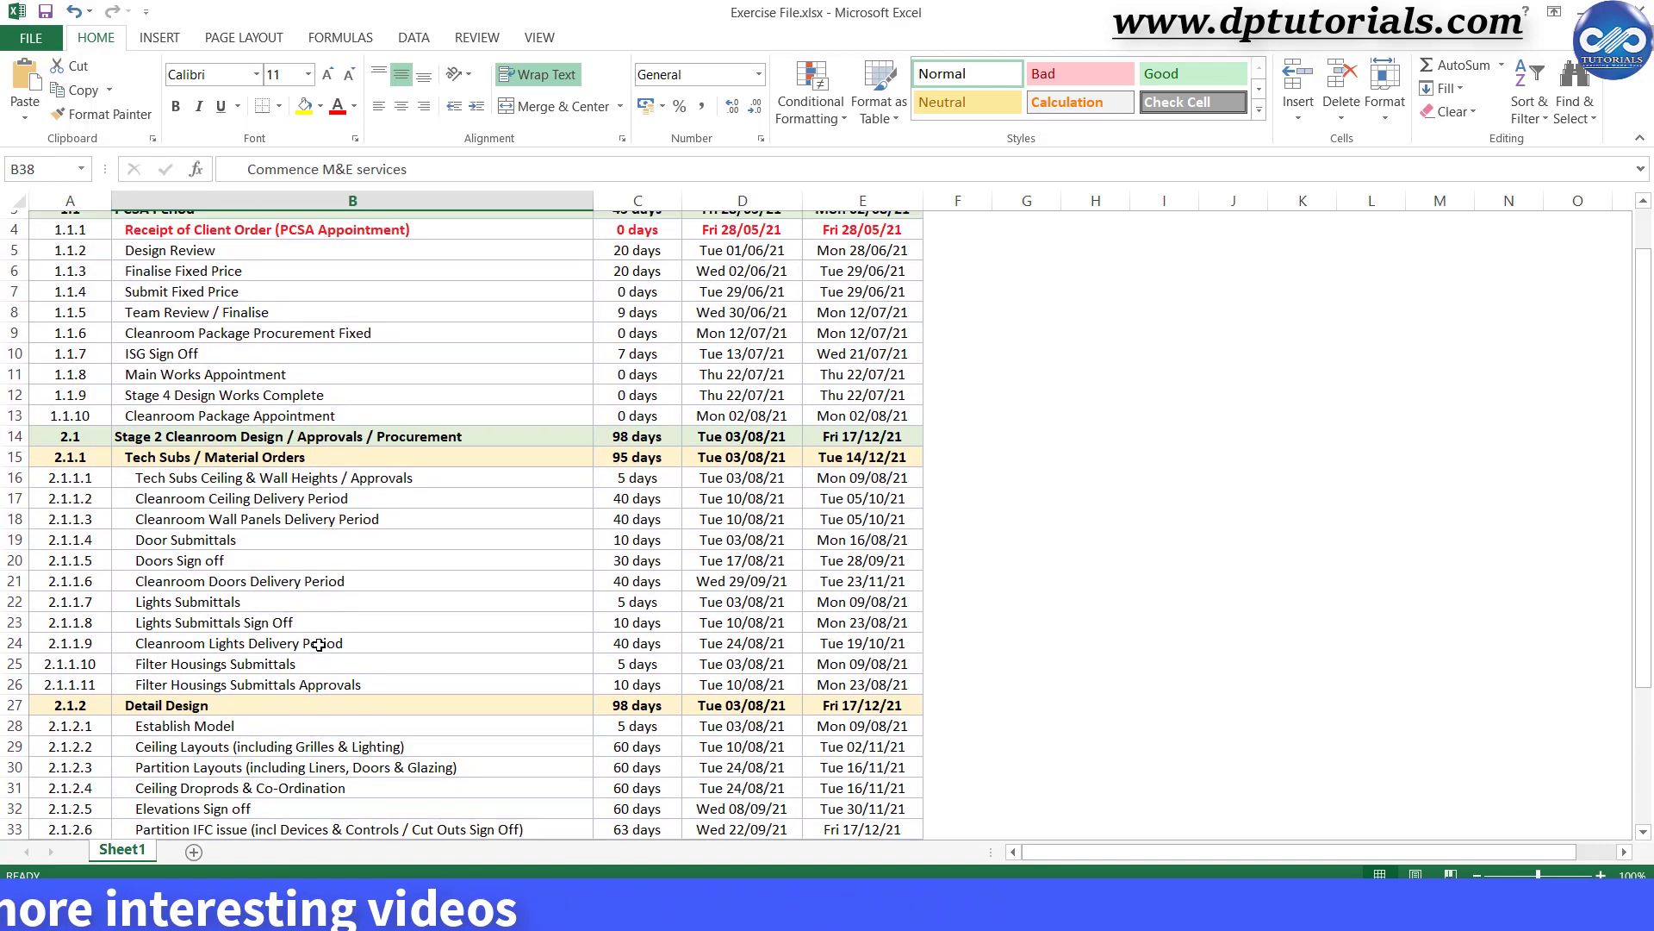
click(244, 422)
click(361, 606)
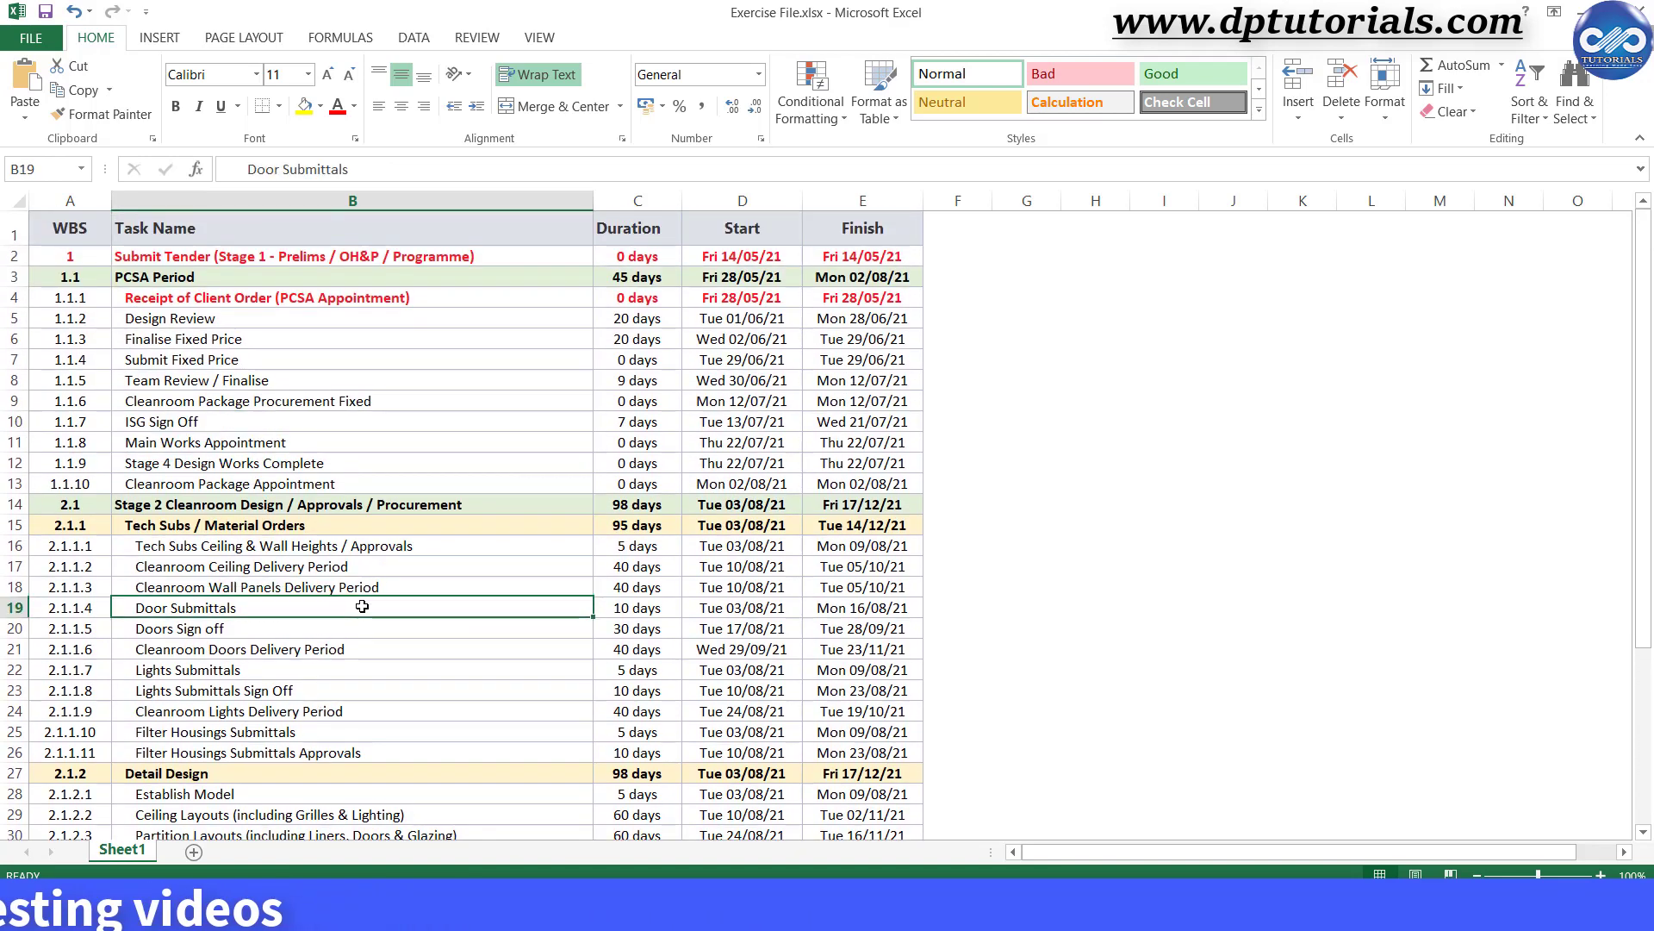
scroll(372, 609, down, 6)
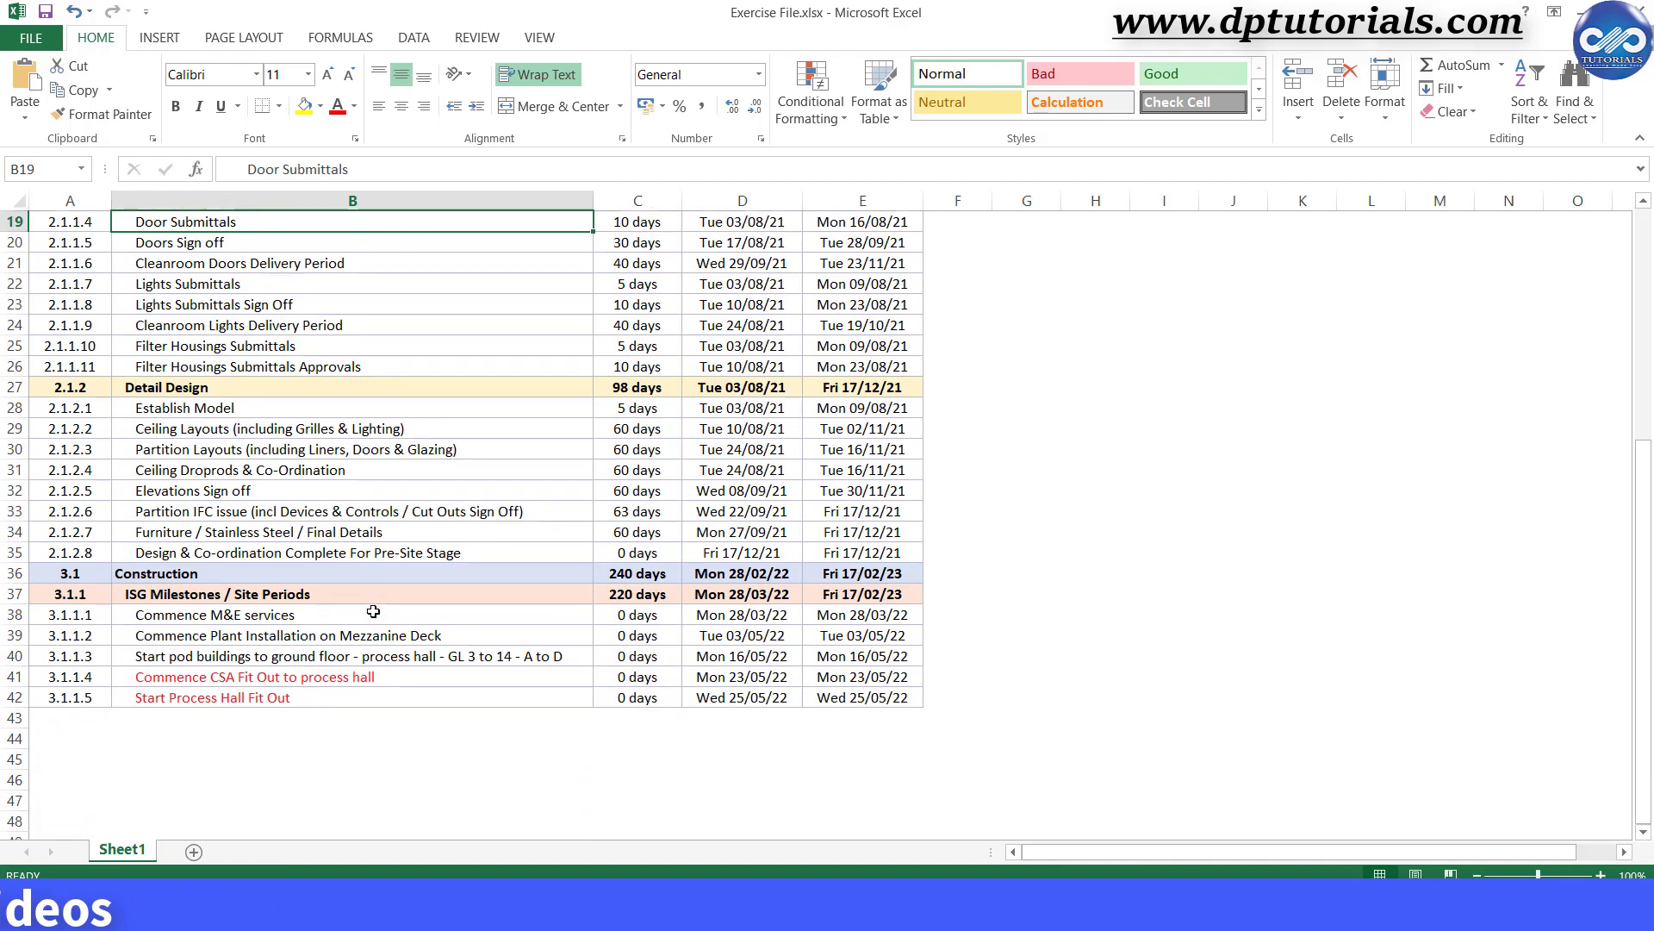
scroll(374, 604, up, 6)
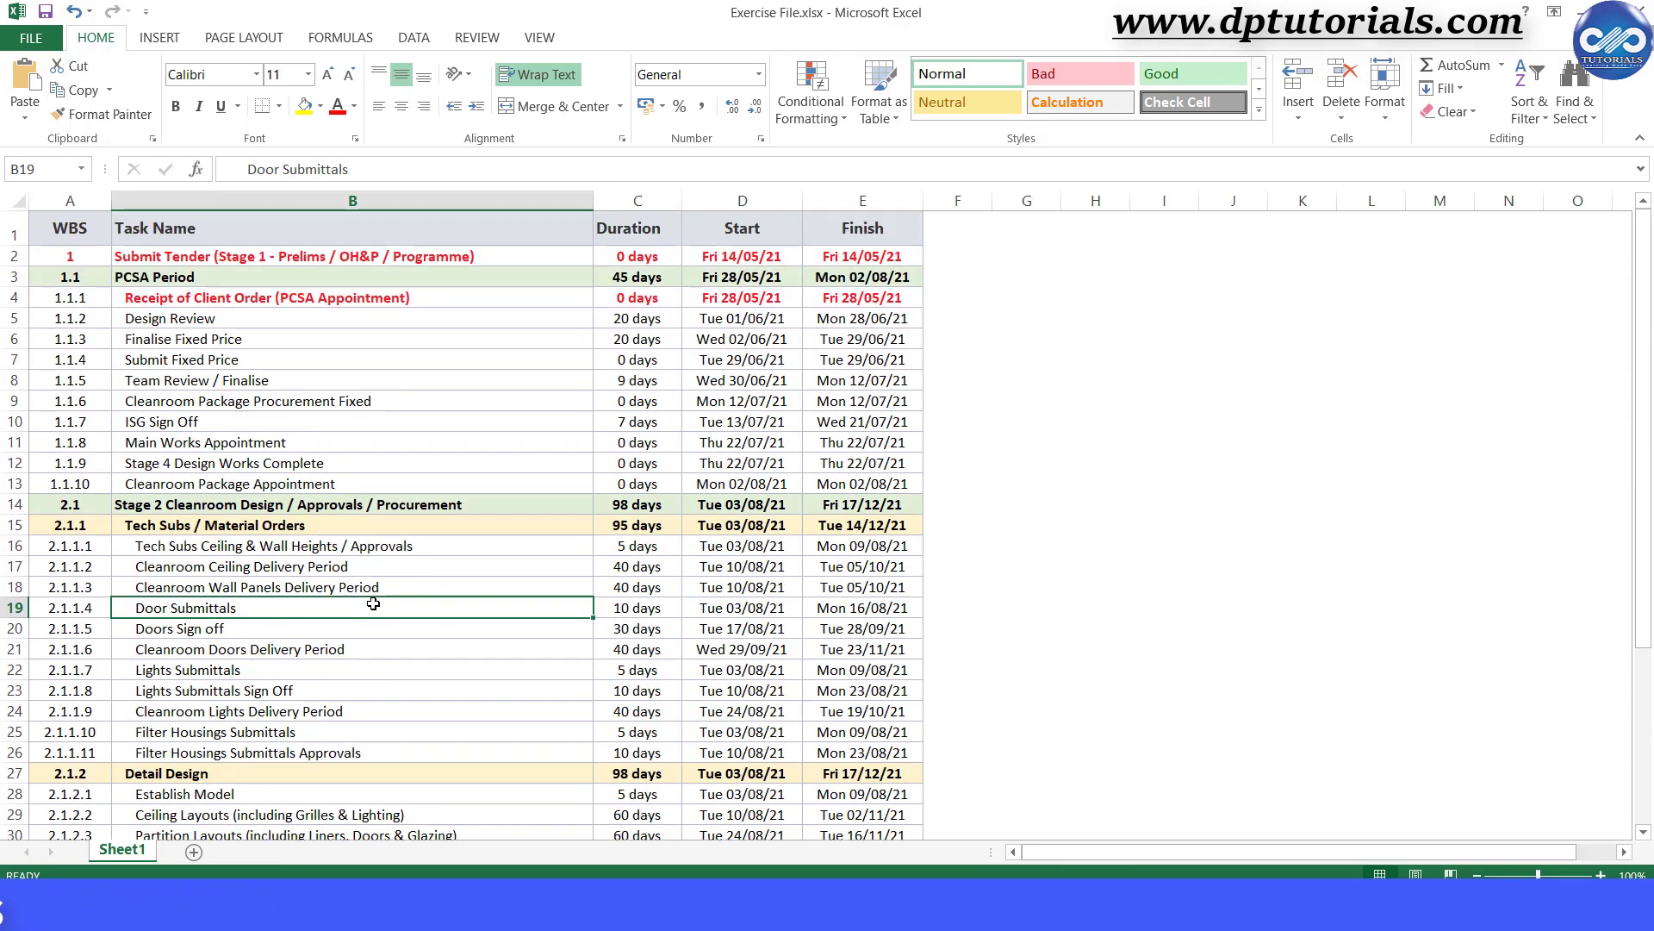
- Point out the WBS, Task Name, Duration, Start and Finish column headings
click(99, 240)
click(198, 237)
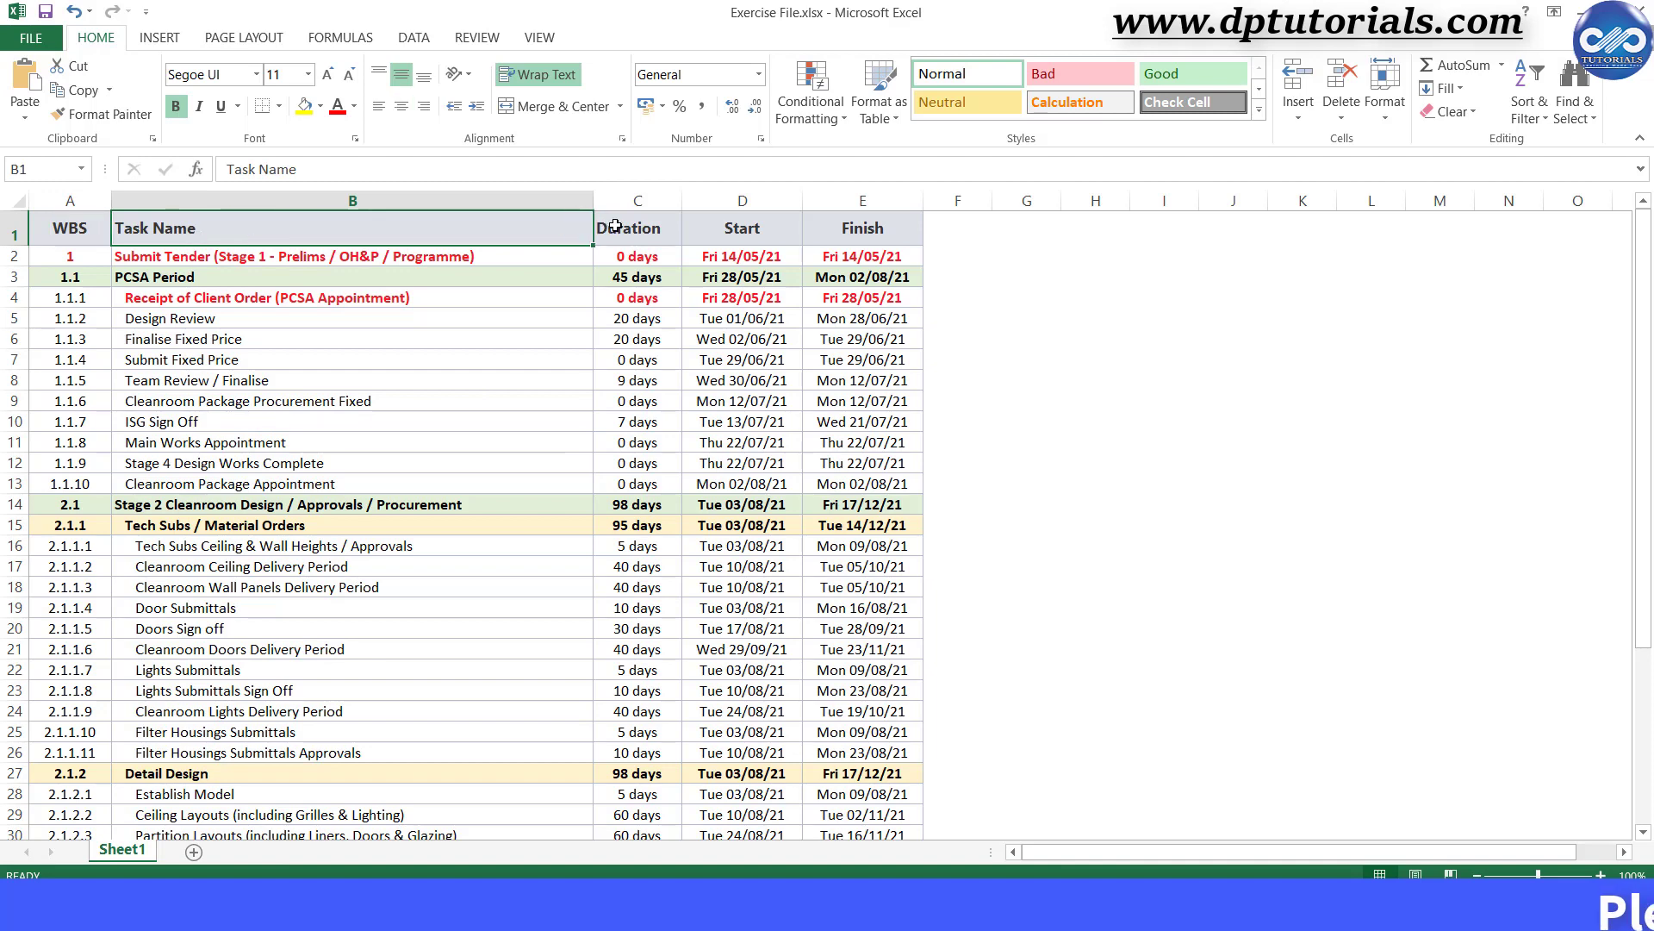
click(616, 226)
click(741, 227)
click(820, 233)
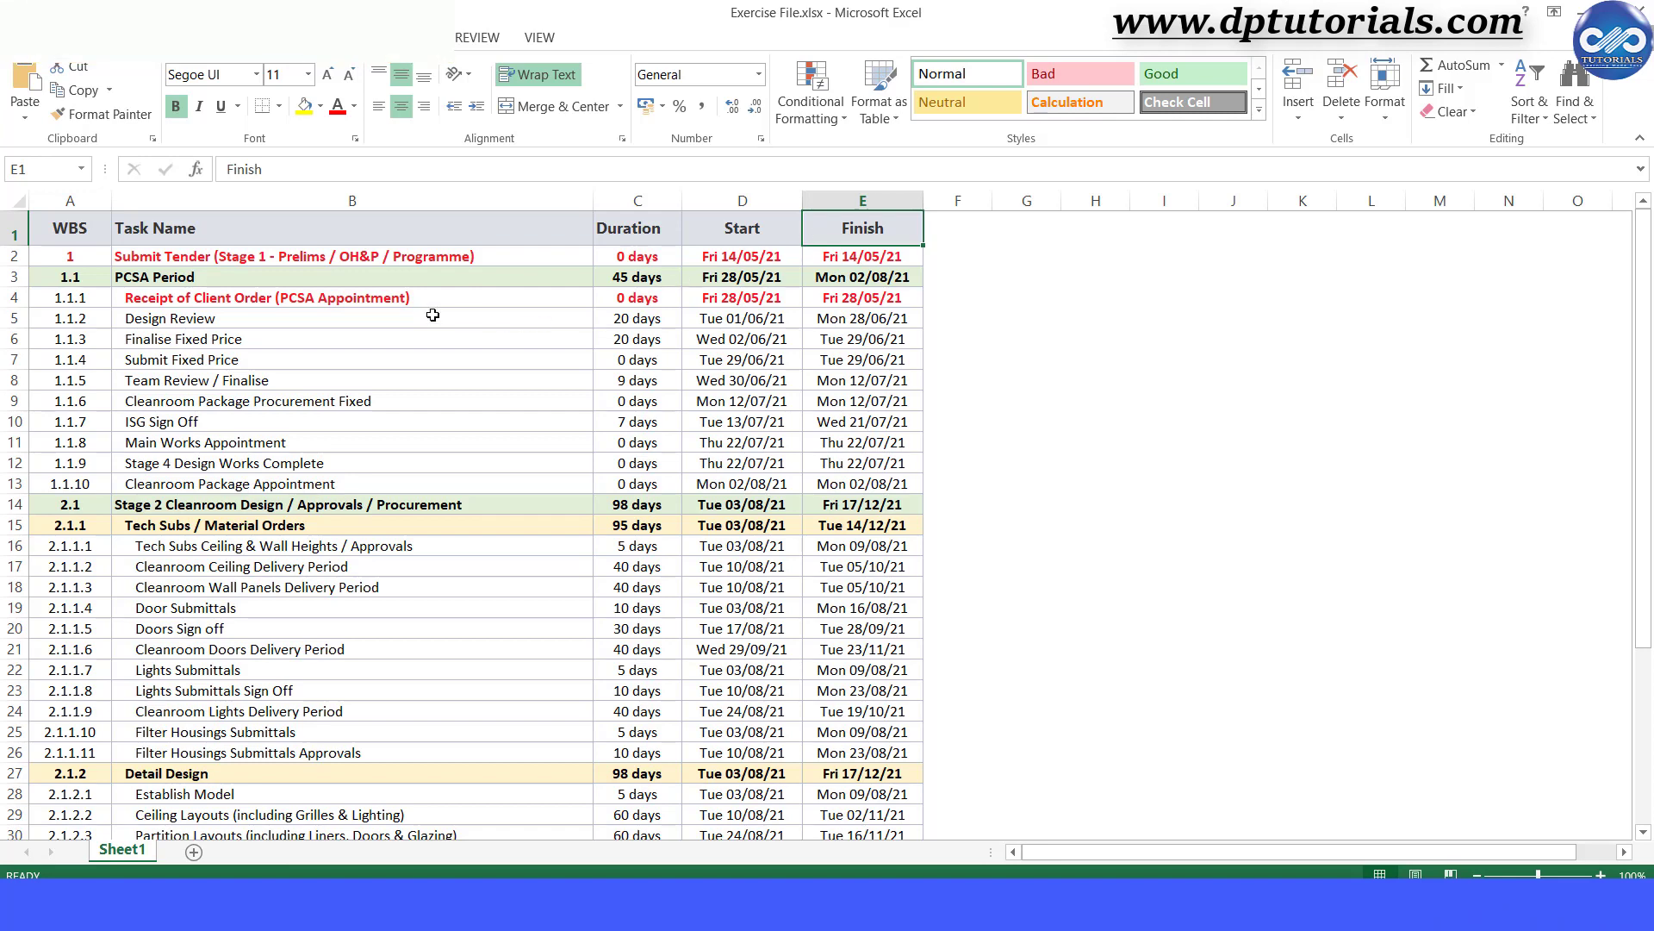
- Select header row 1 and review headings A1–C1 and the Stage 2 Cleanroom Design row
click(4, 230)
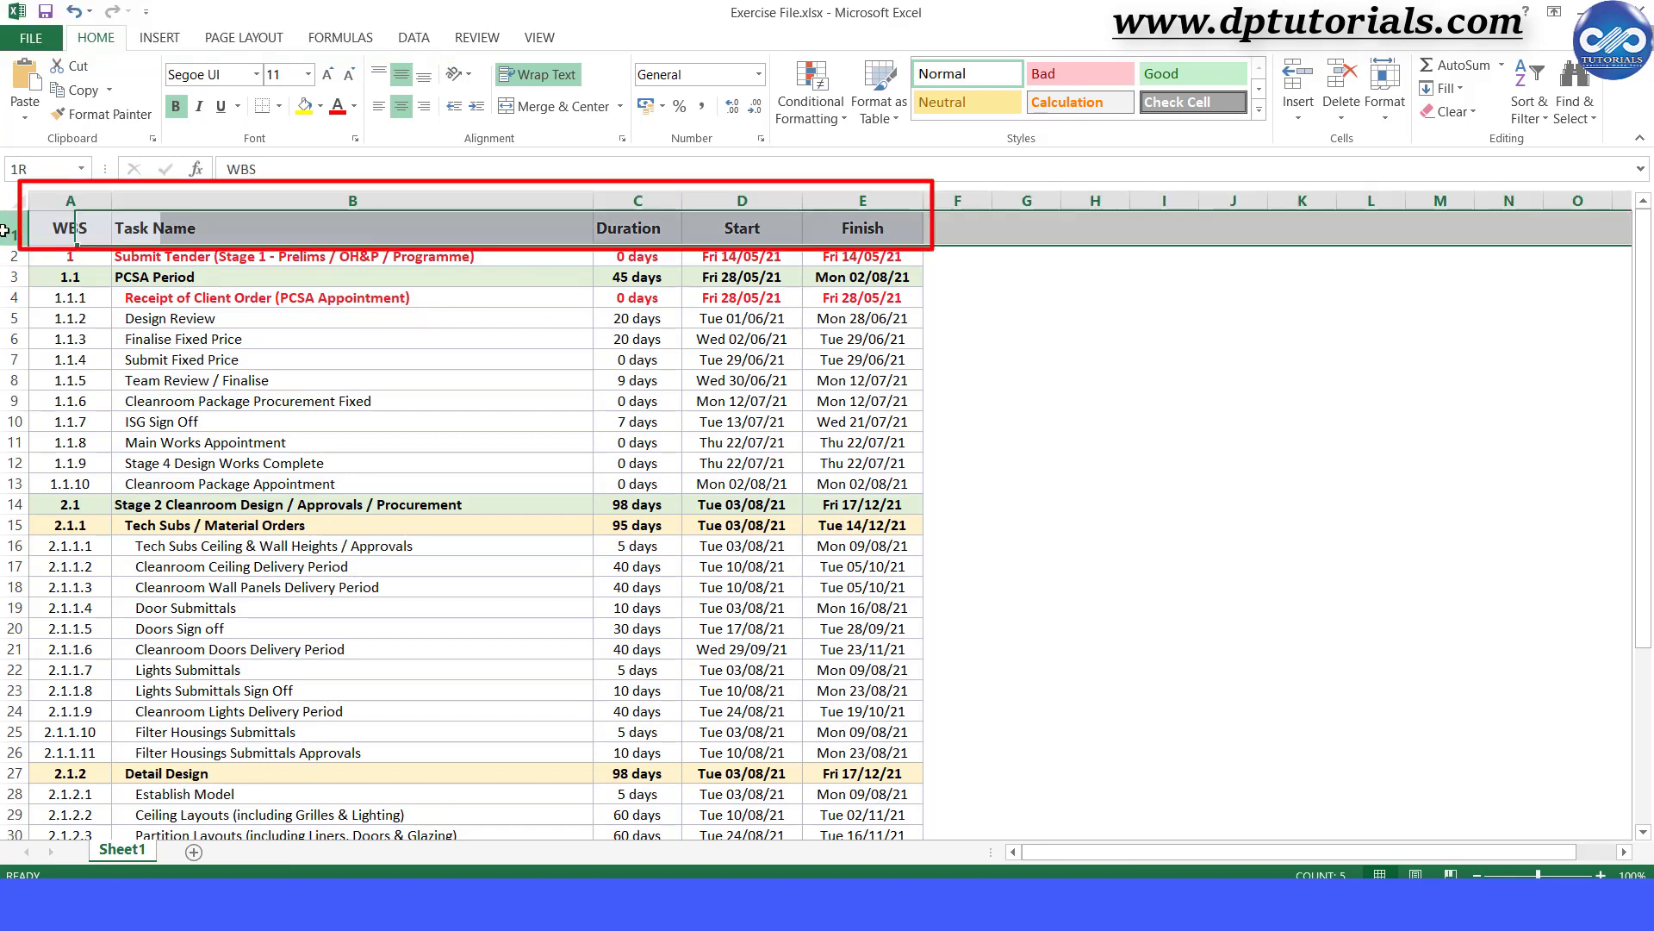
click(79, 229)
click(186, 238)
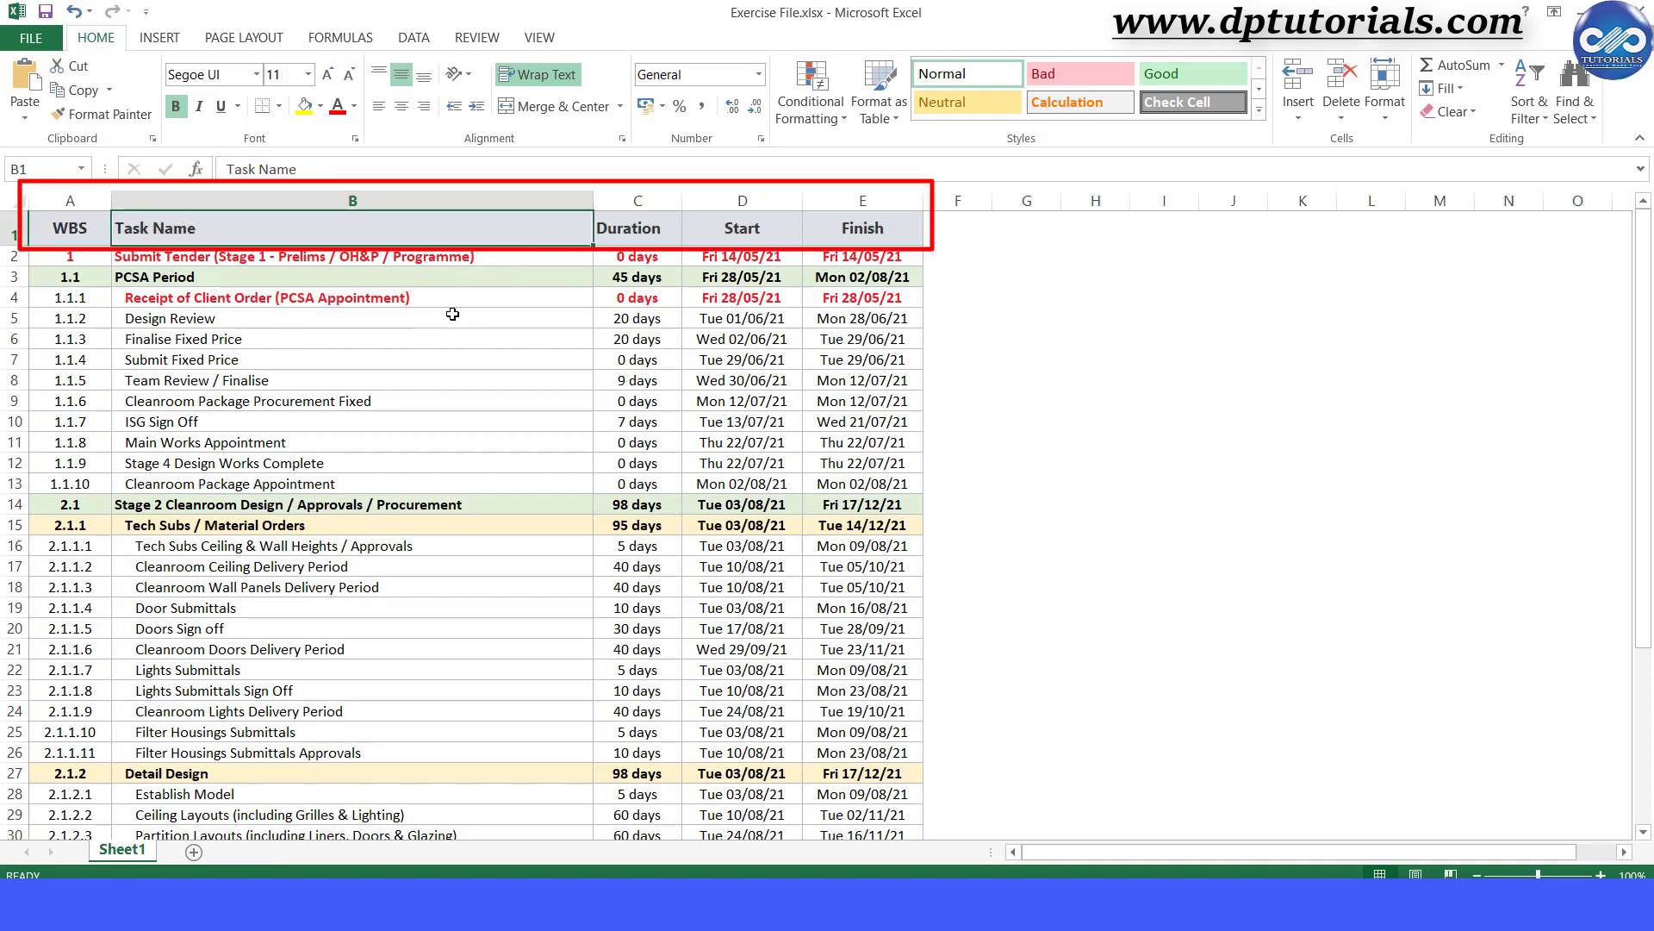
click(633, 233)
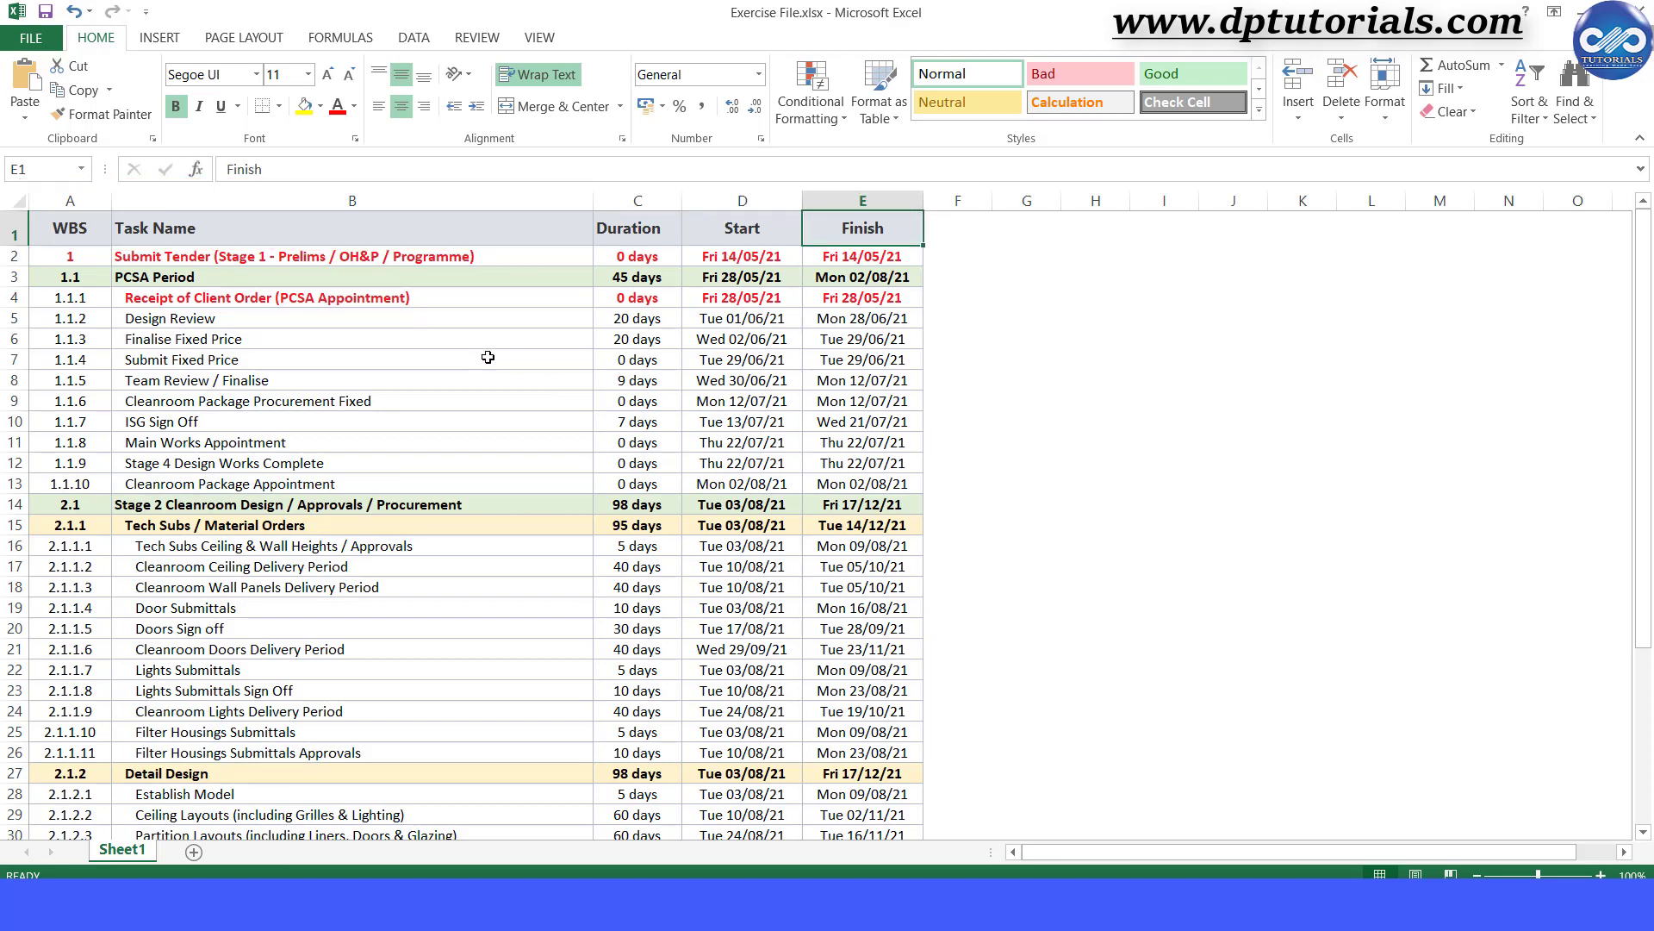
click(488, 357)
click(197, 508)
scroll(234, 615, down, 4)
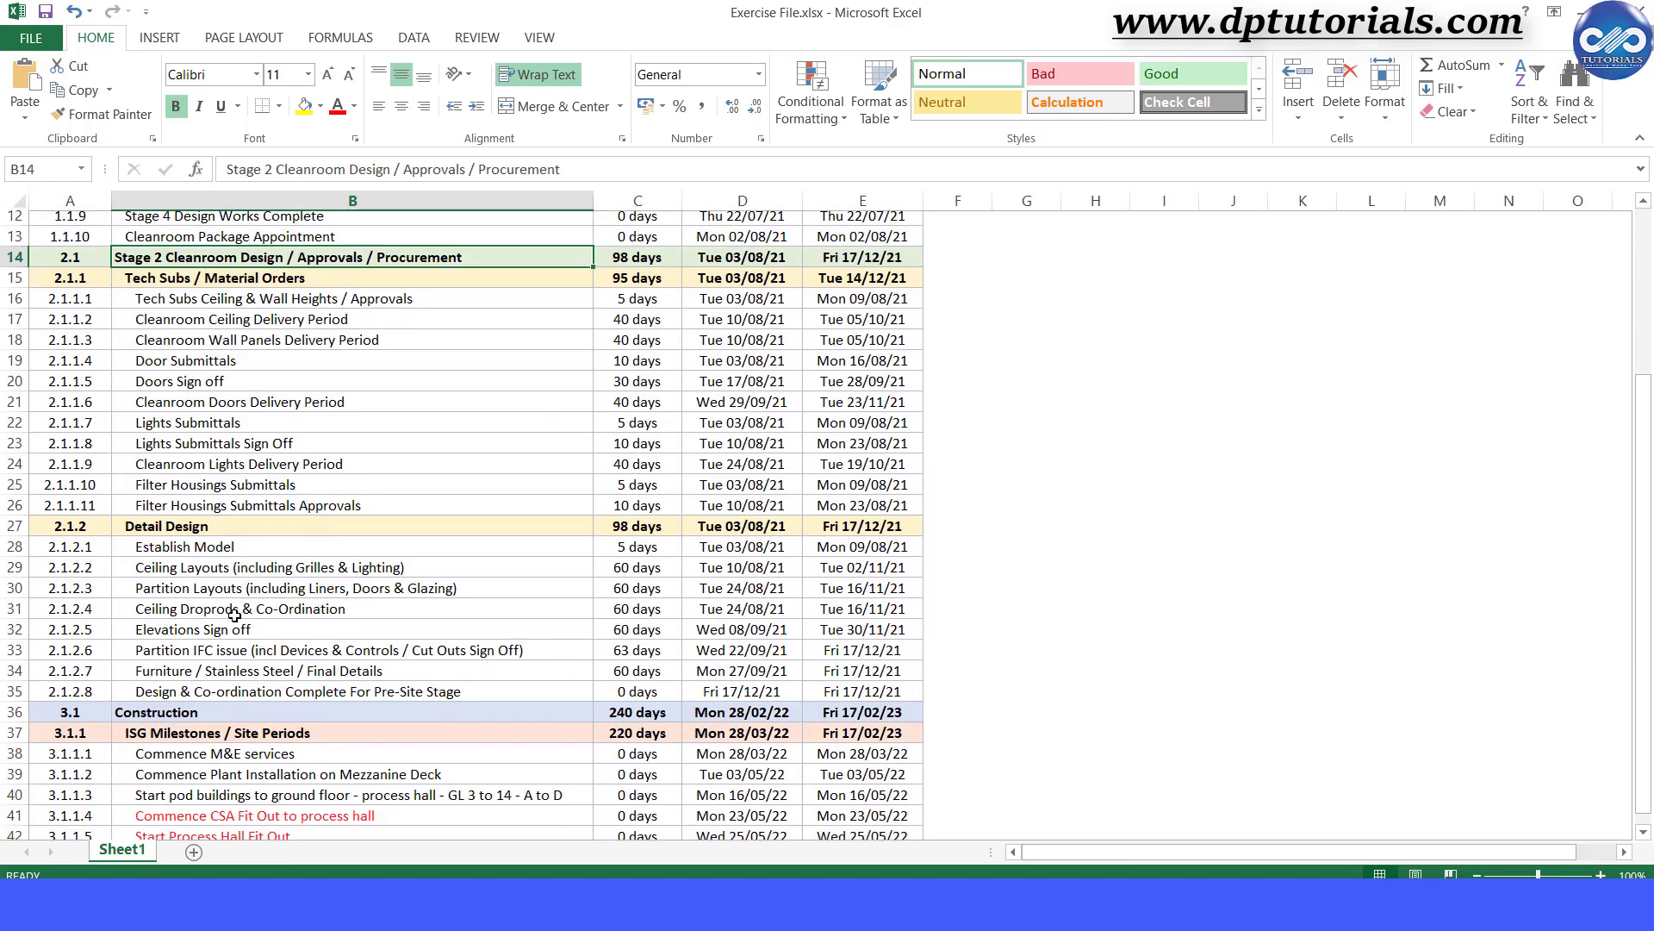
scroll(234, 614, down, 2)
scroll(233, 614, up, 6)
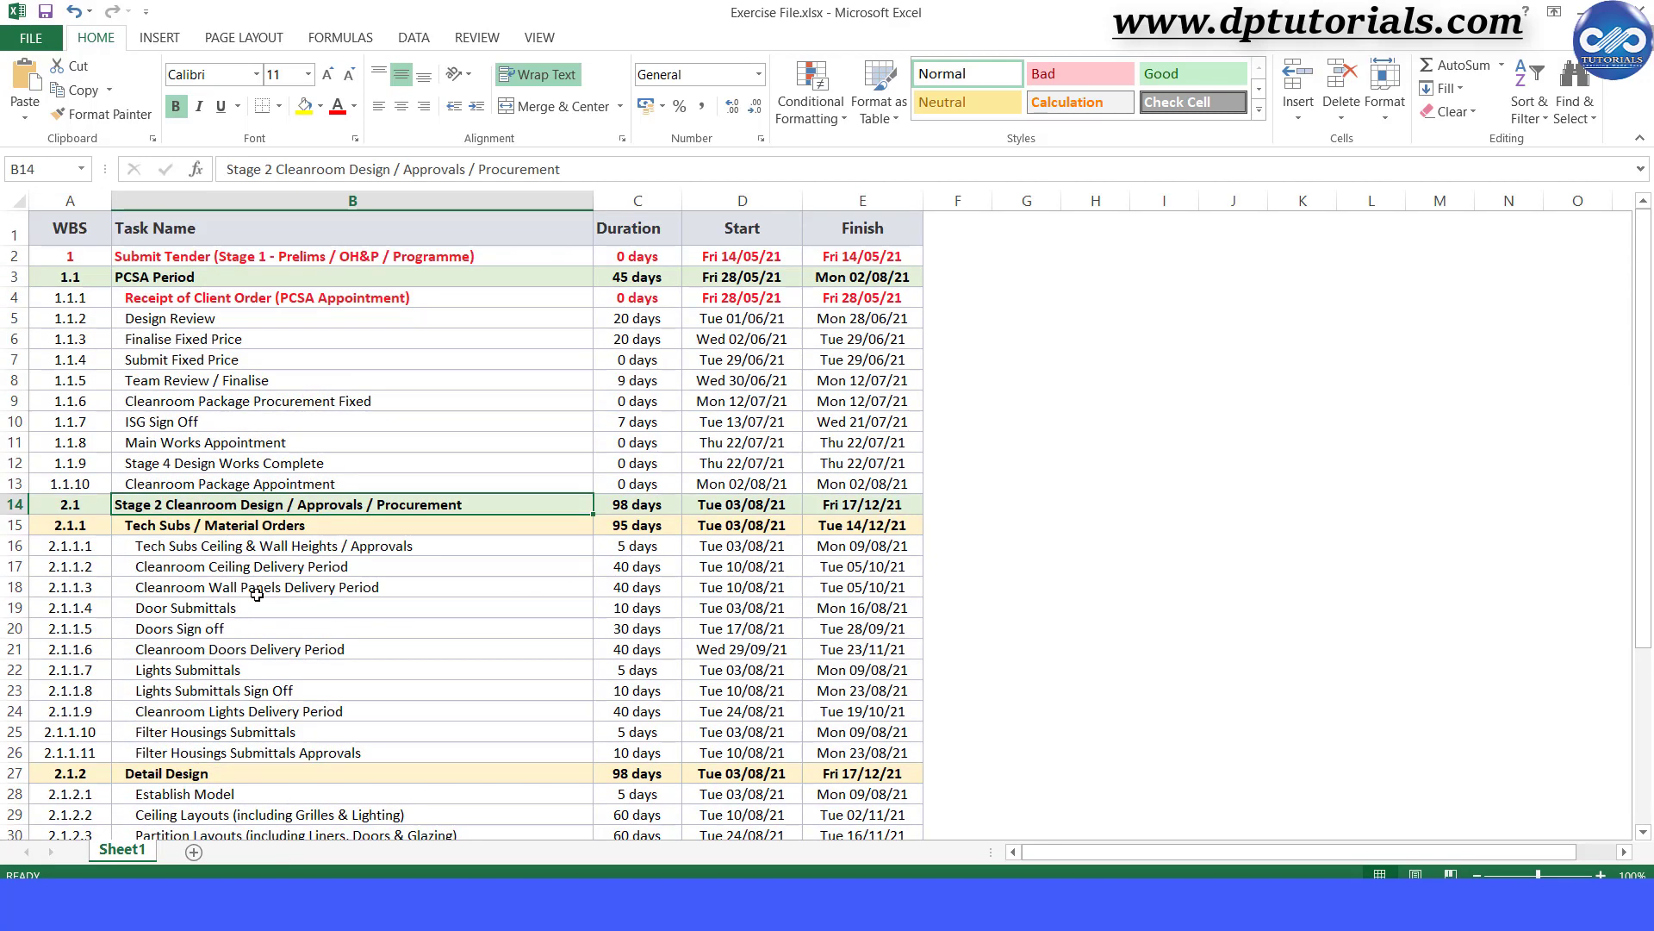
- Close Excel, answer the save prompt, and bring up the Start menu
key(alt+F4)
click(757, 486)
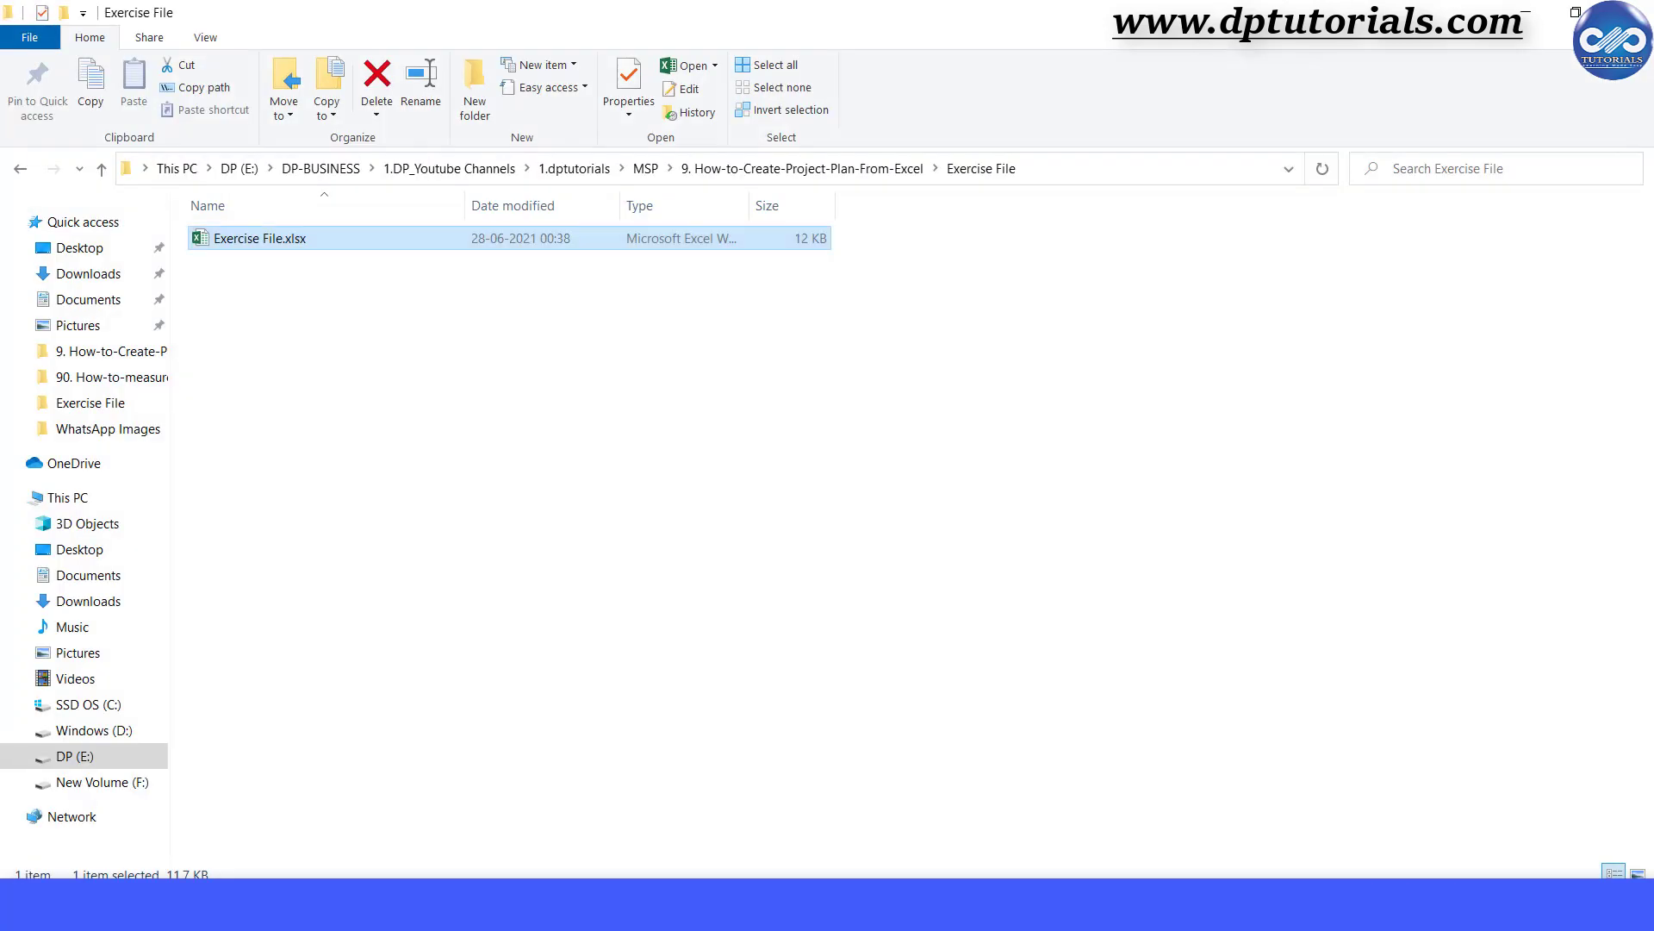
key(super)
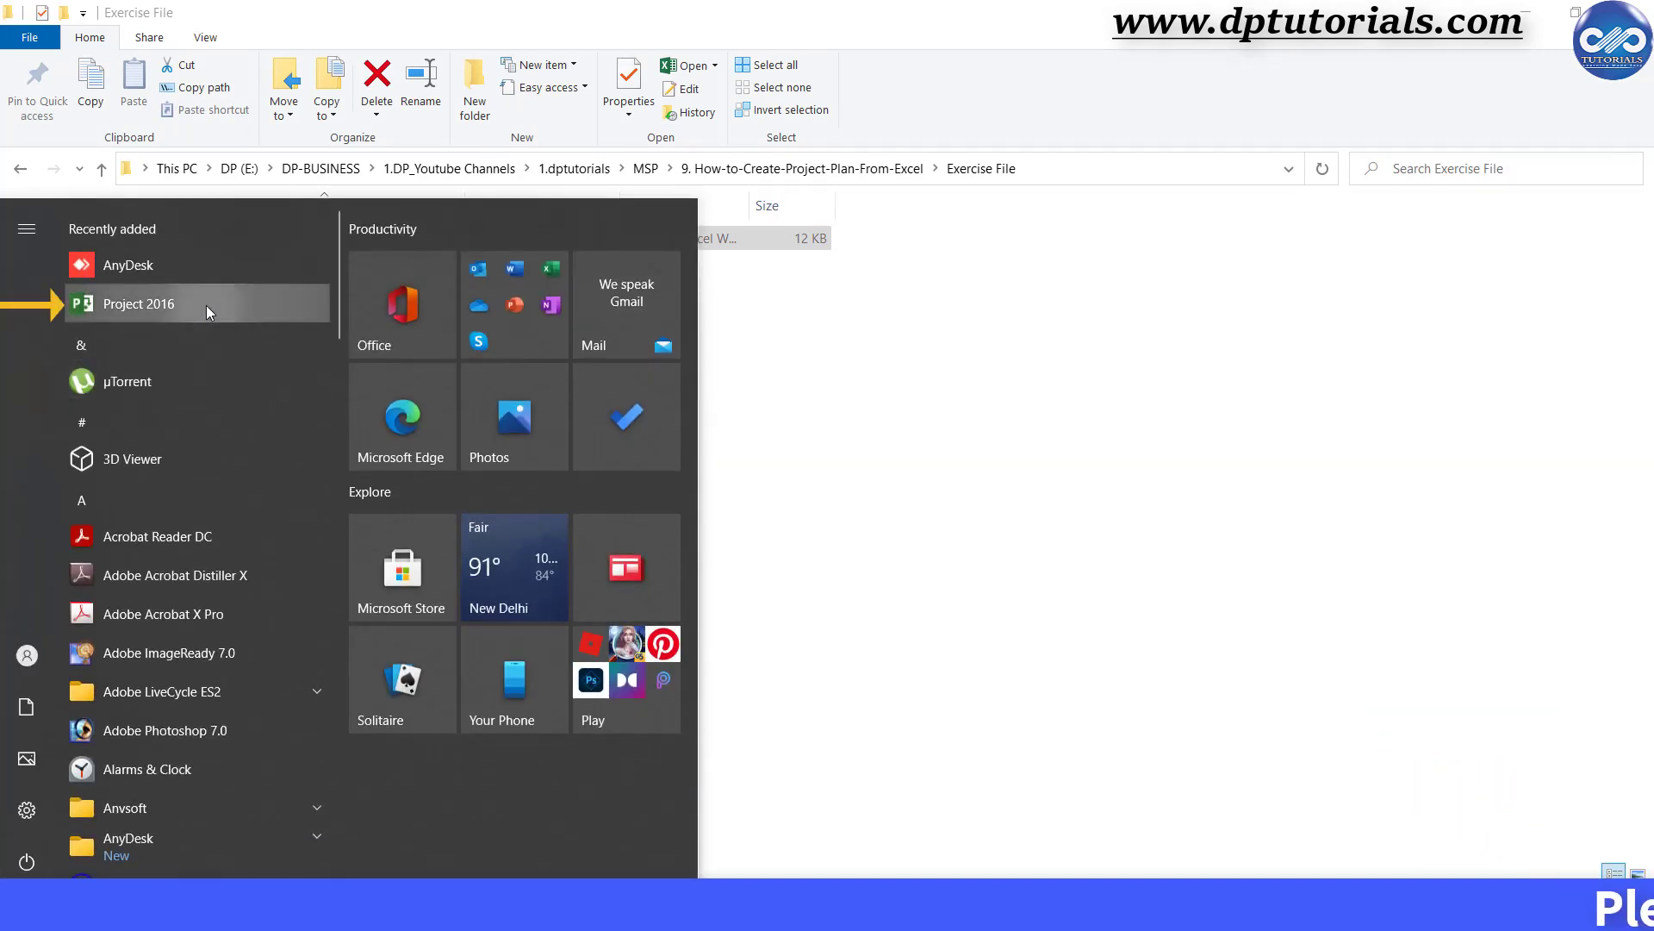
- Launch Project 2016 and go to its New page of project templates
click(207, 308)
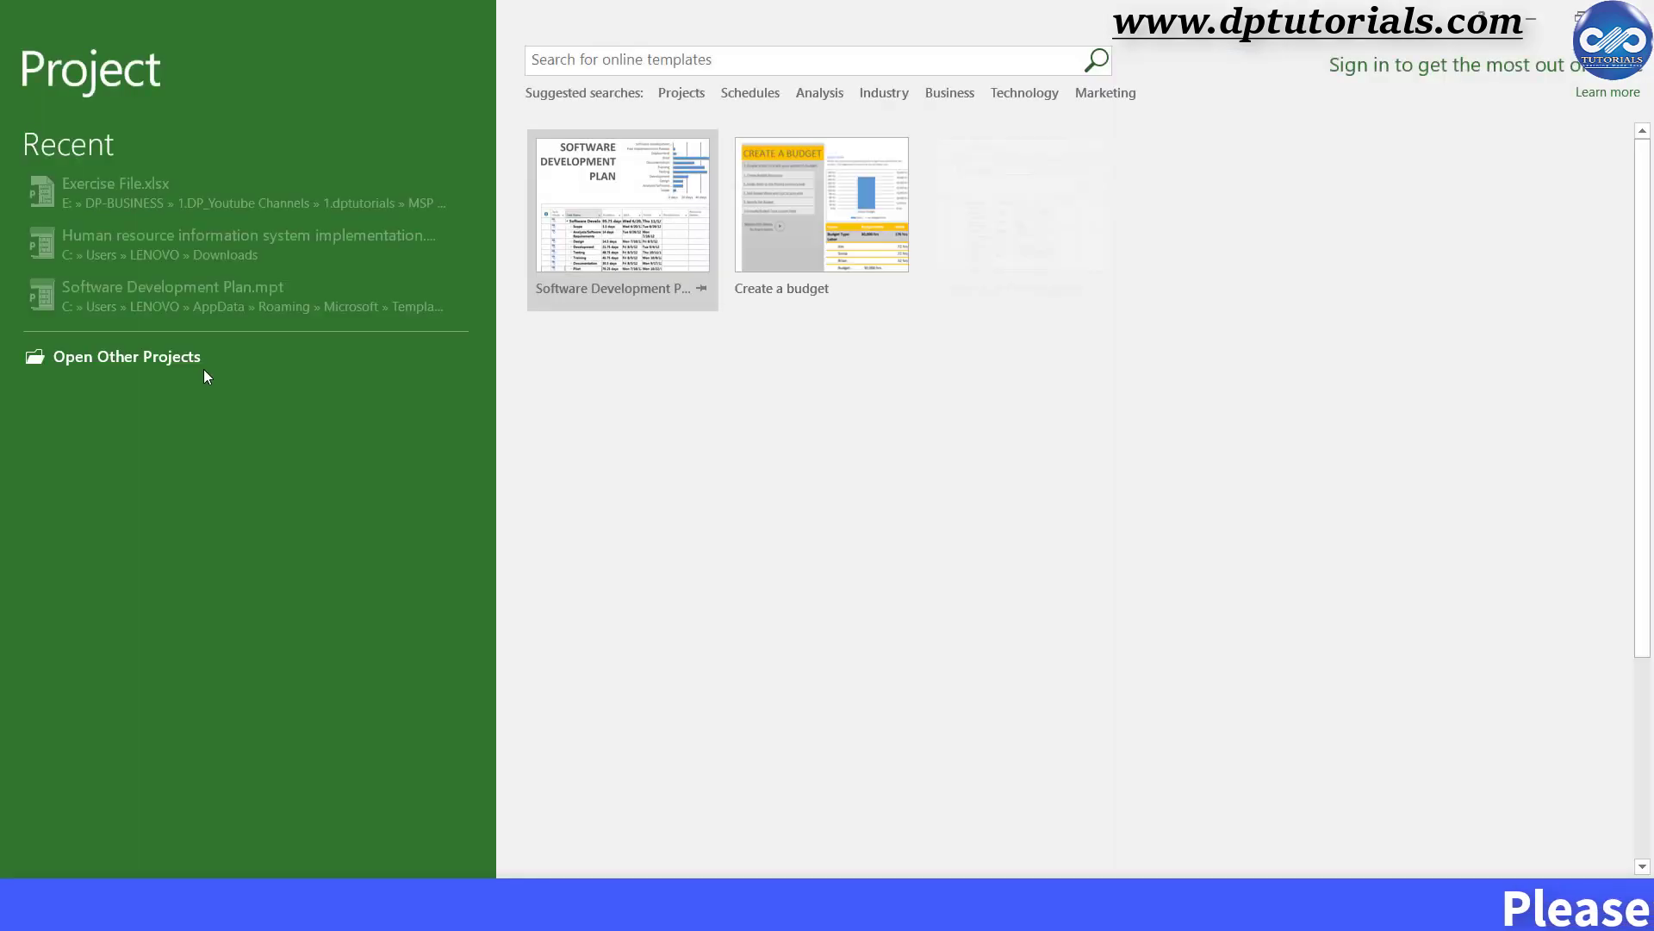
click(160, 360)
click(43, 131)
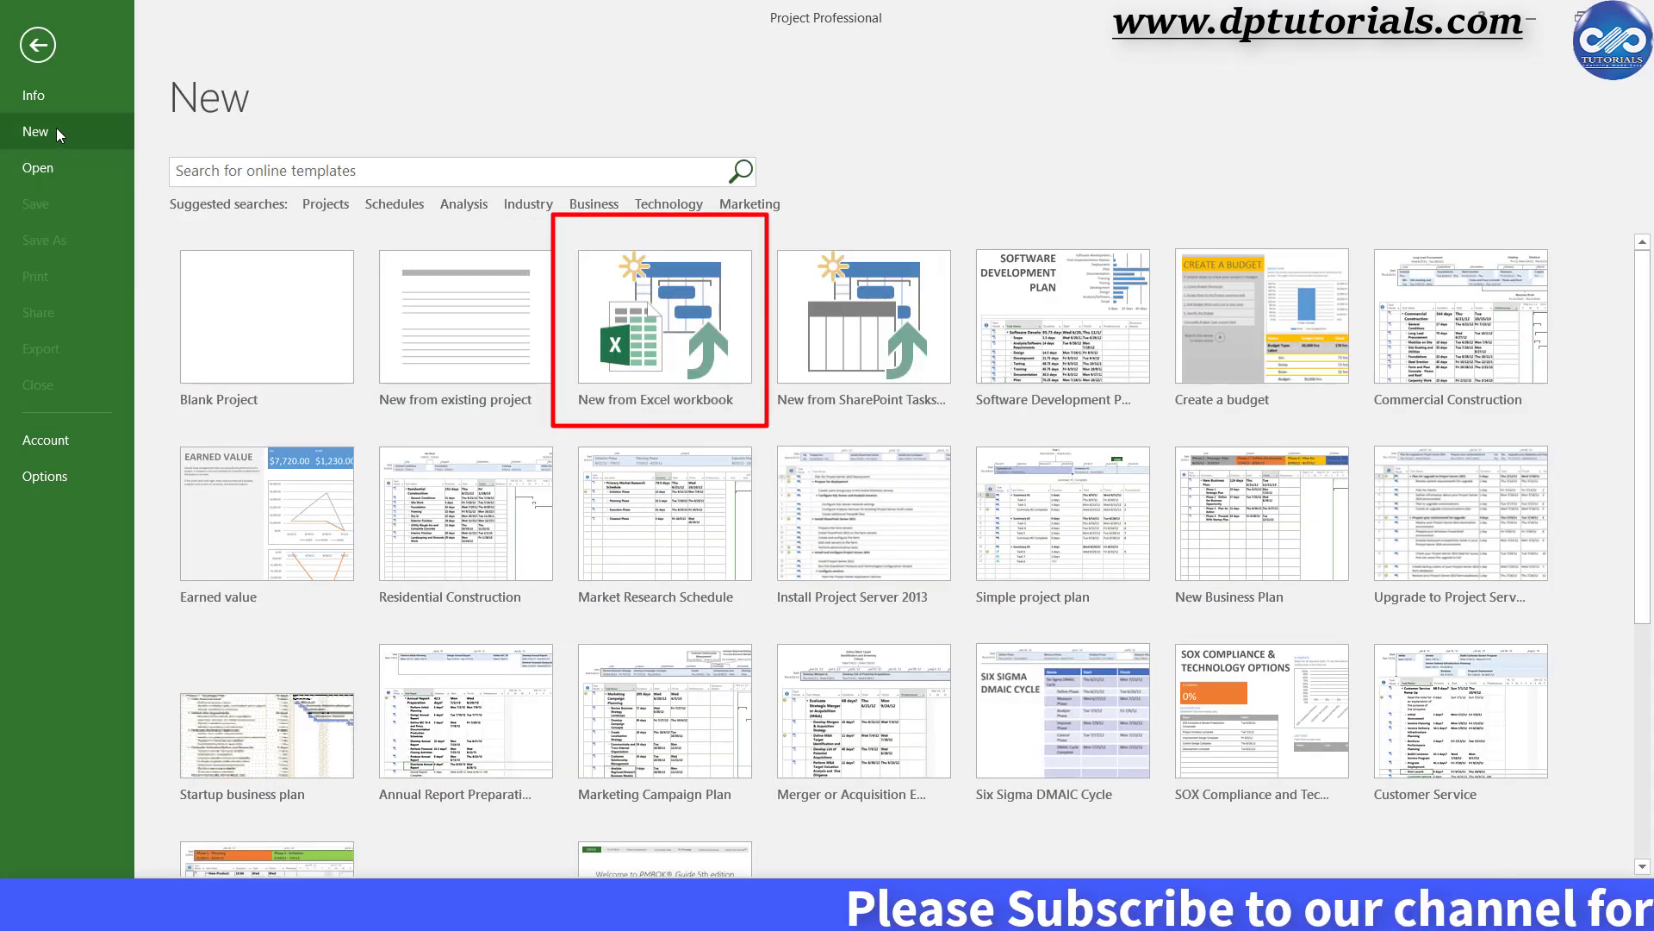
- Start a new project from an Excel workbook and browse to the Exercise File folder
click(700, 317)
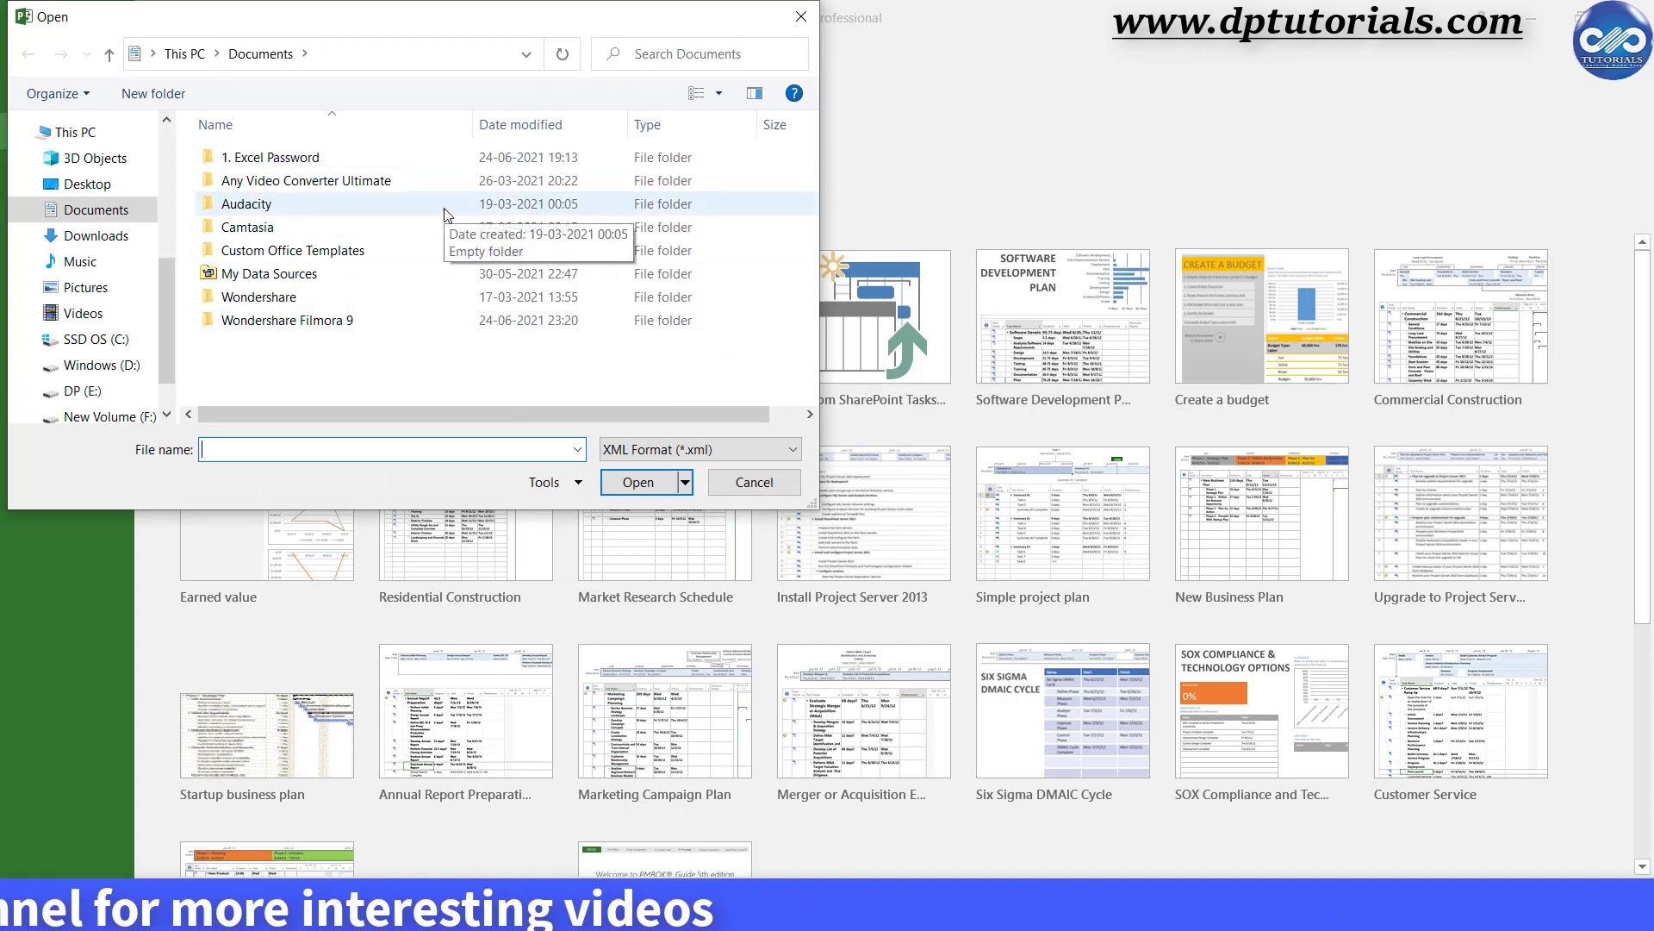
scroll(170, 335, up, 1)
drag(169, 322, 158, 196)
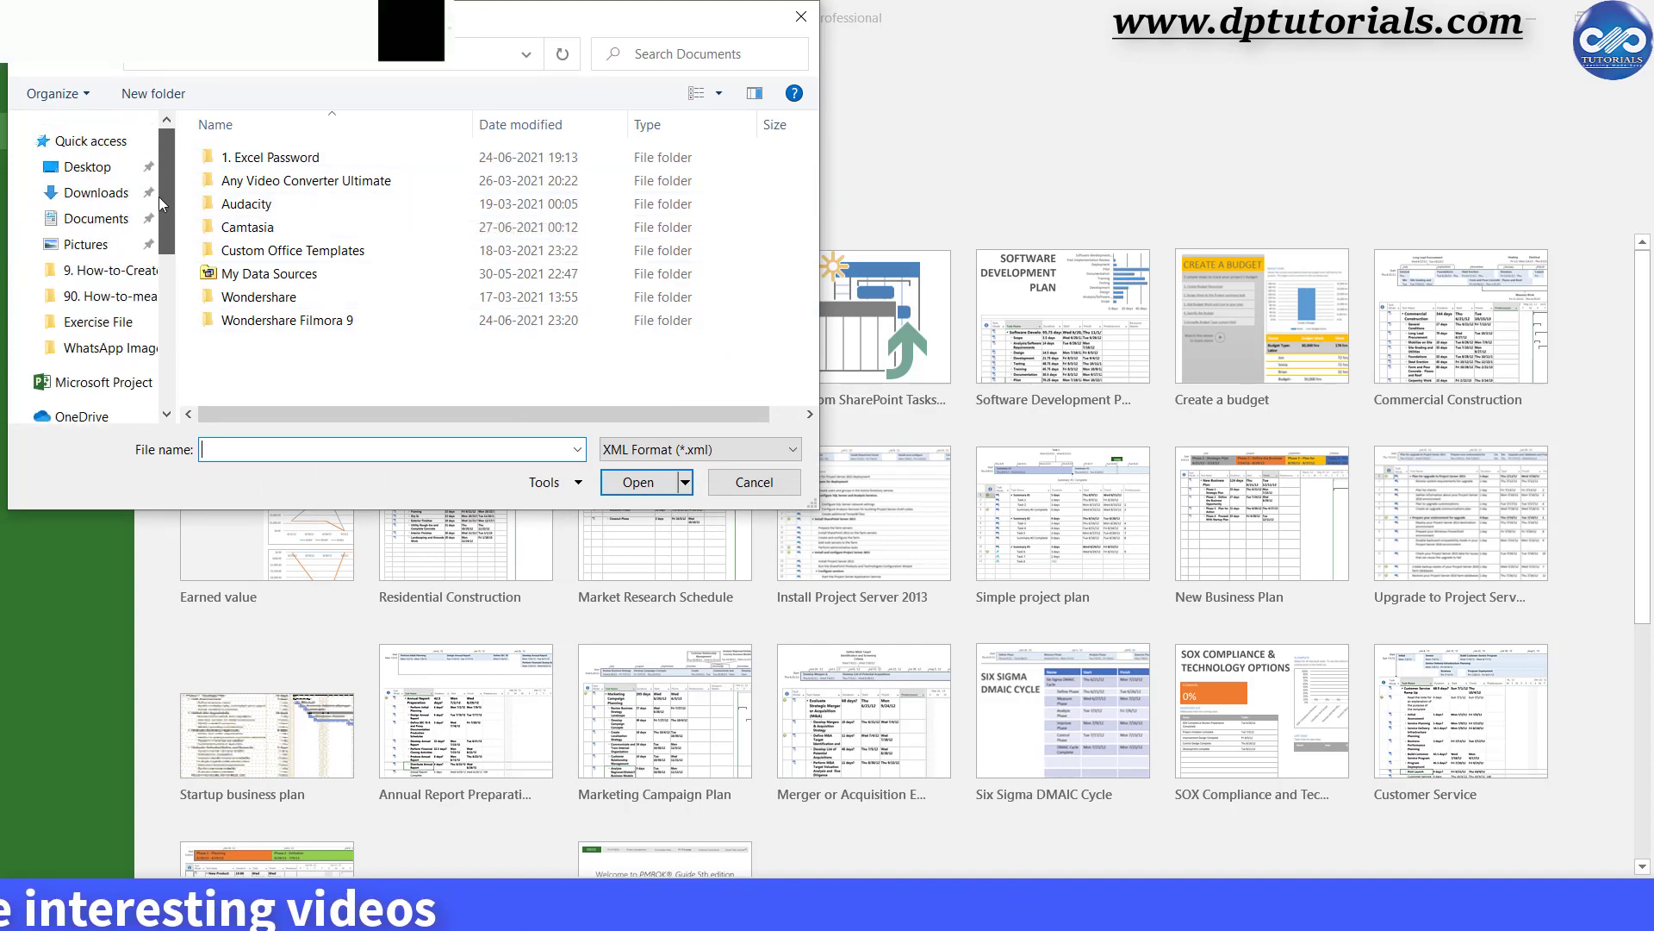
click(103, 270)
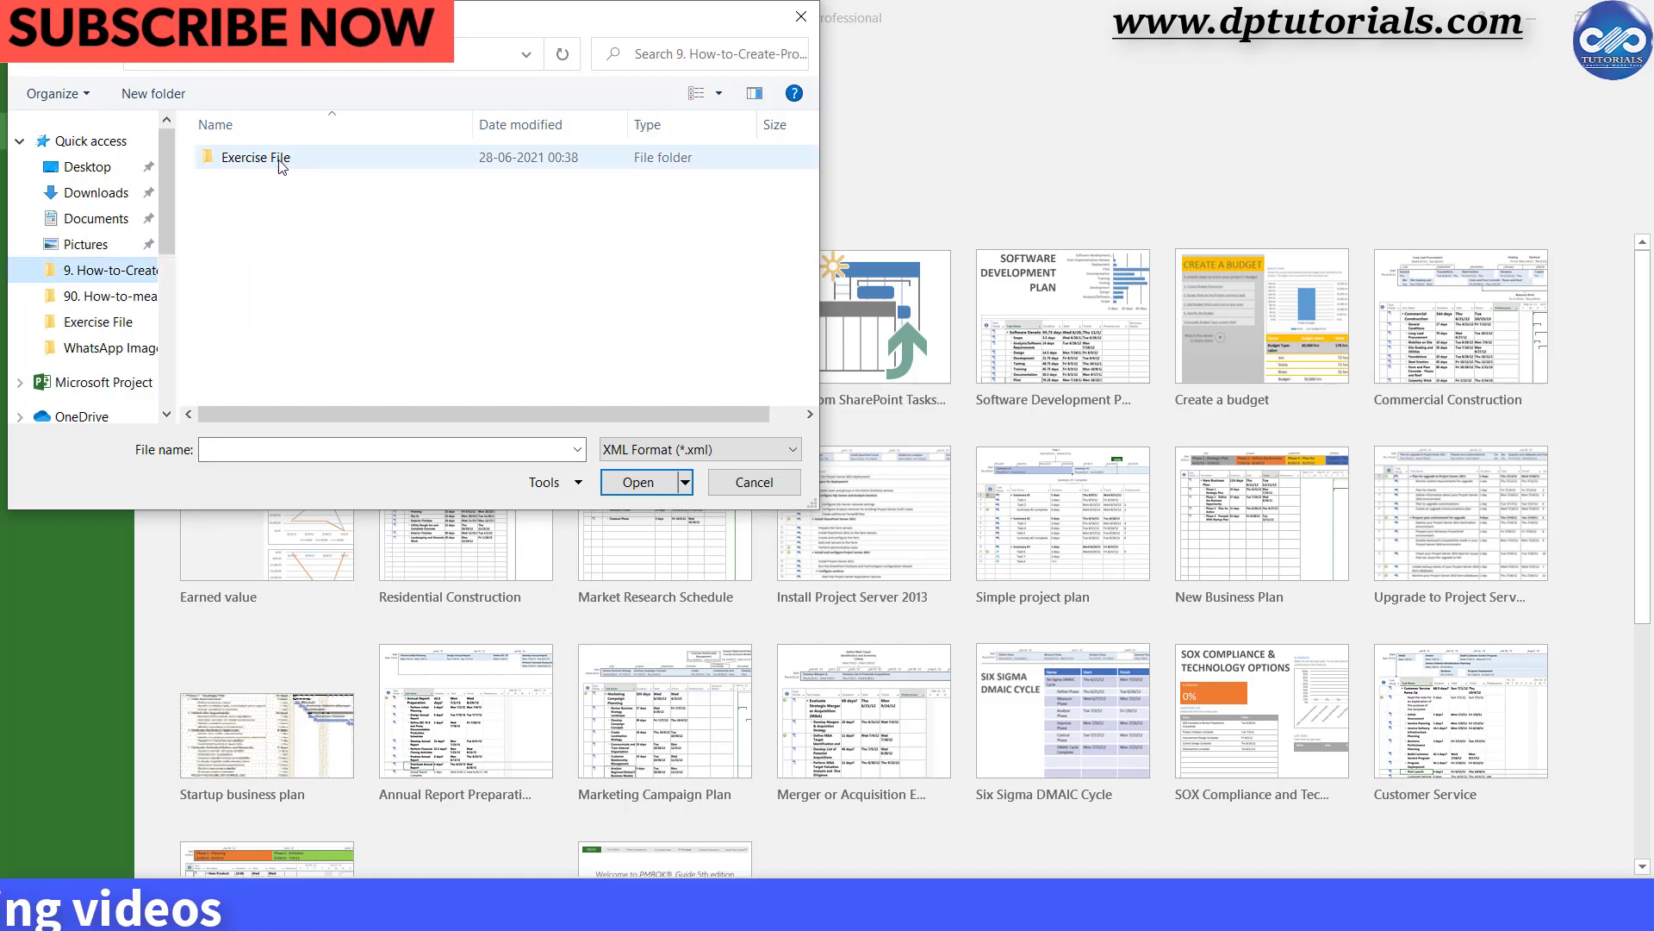
double_click(256, 157)
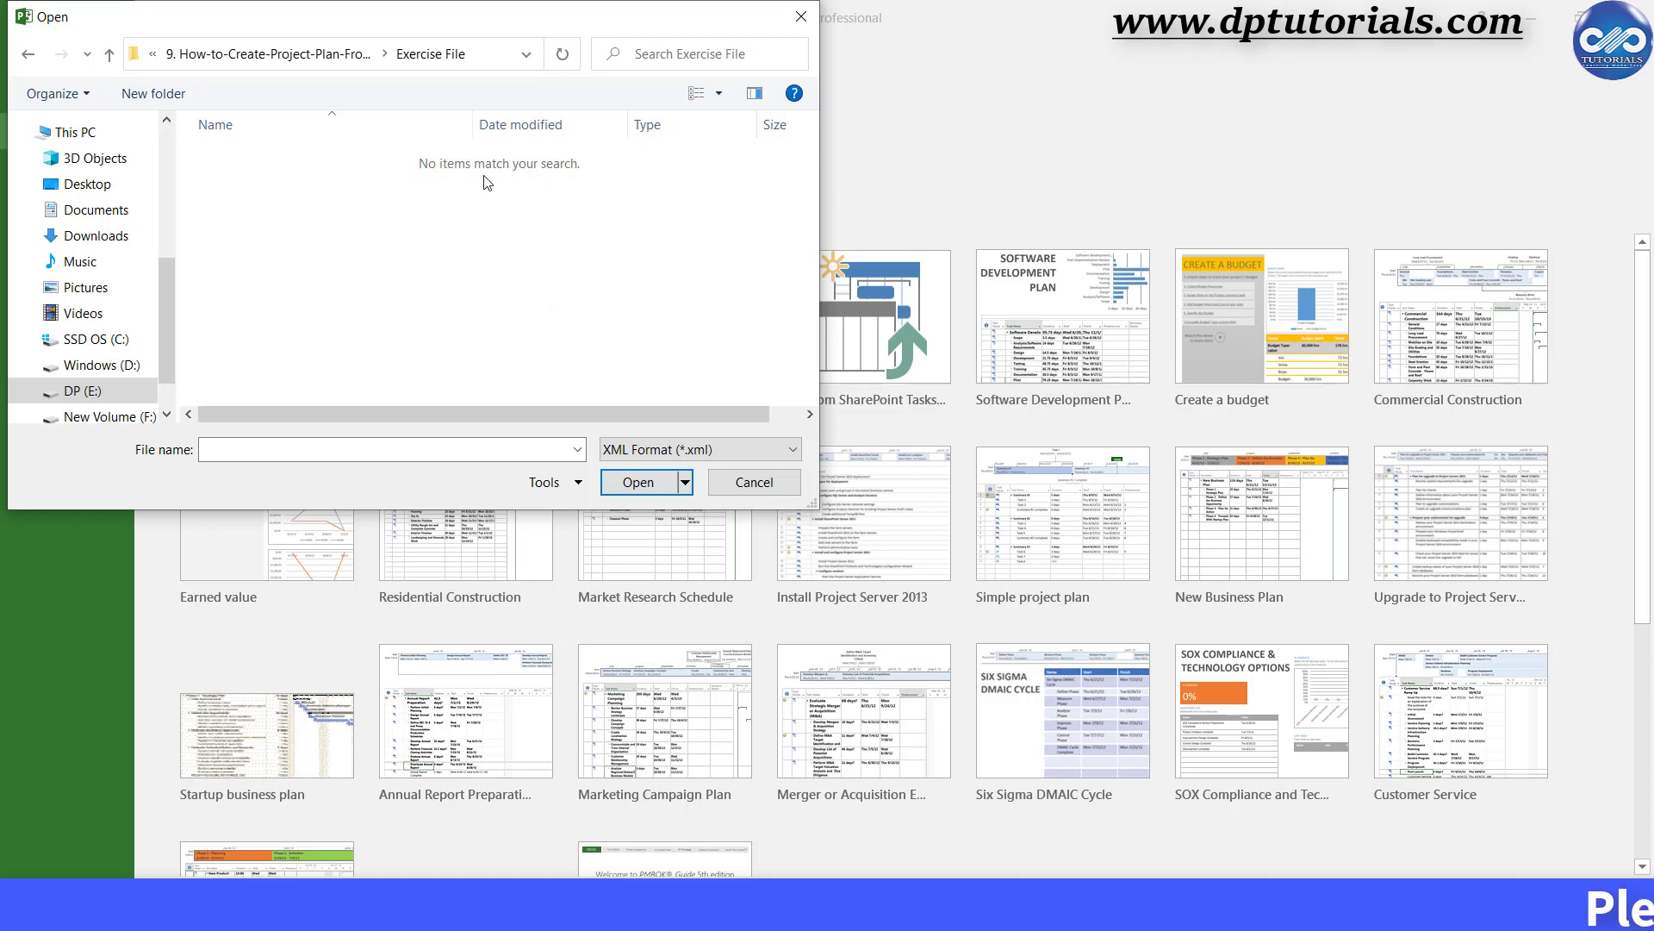
- Filter to Excel Workbook (*.xlsx) and open Exercise File.xlsx
click(794, 457)
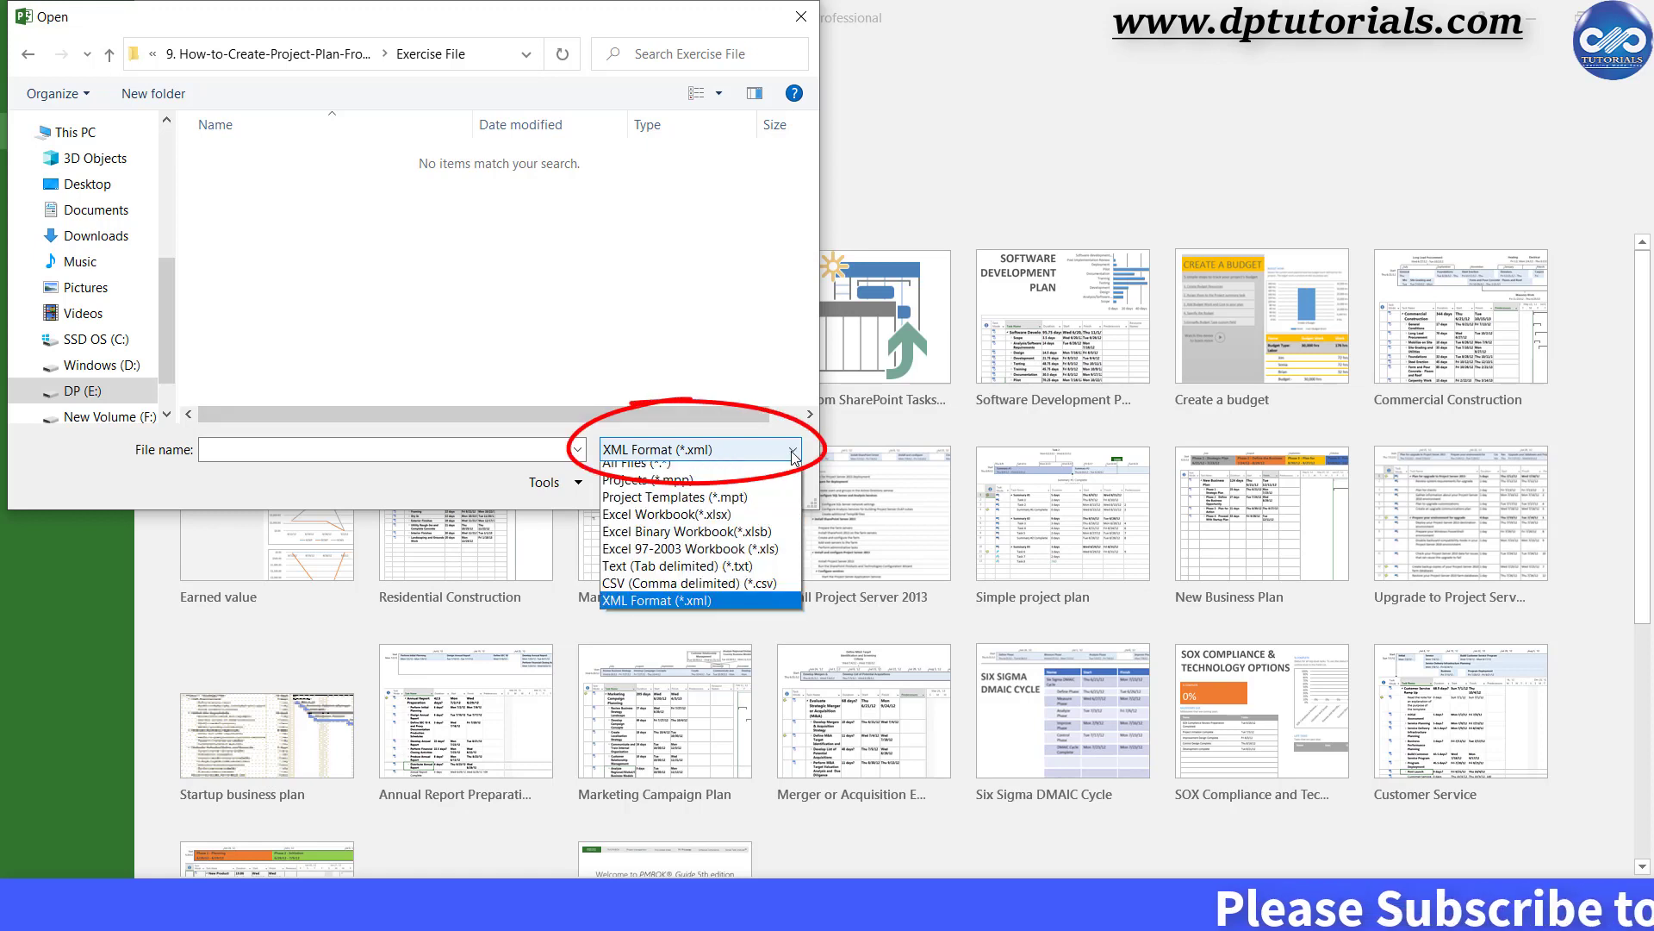
click(775, 523)
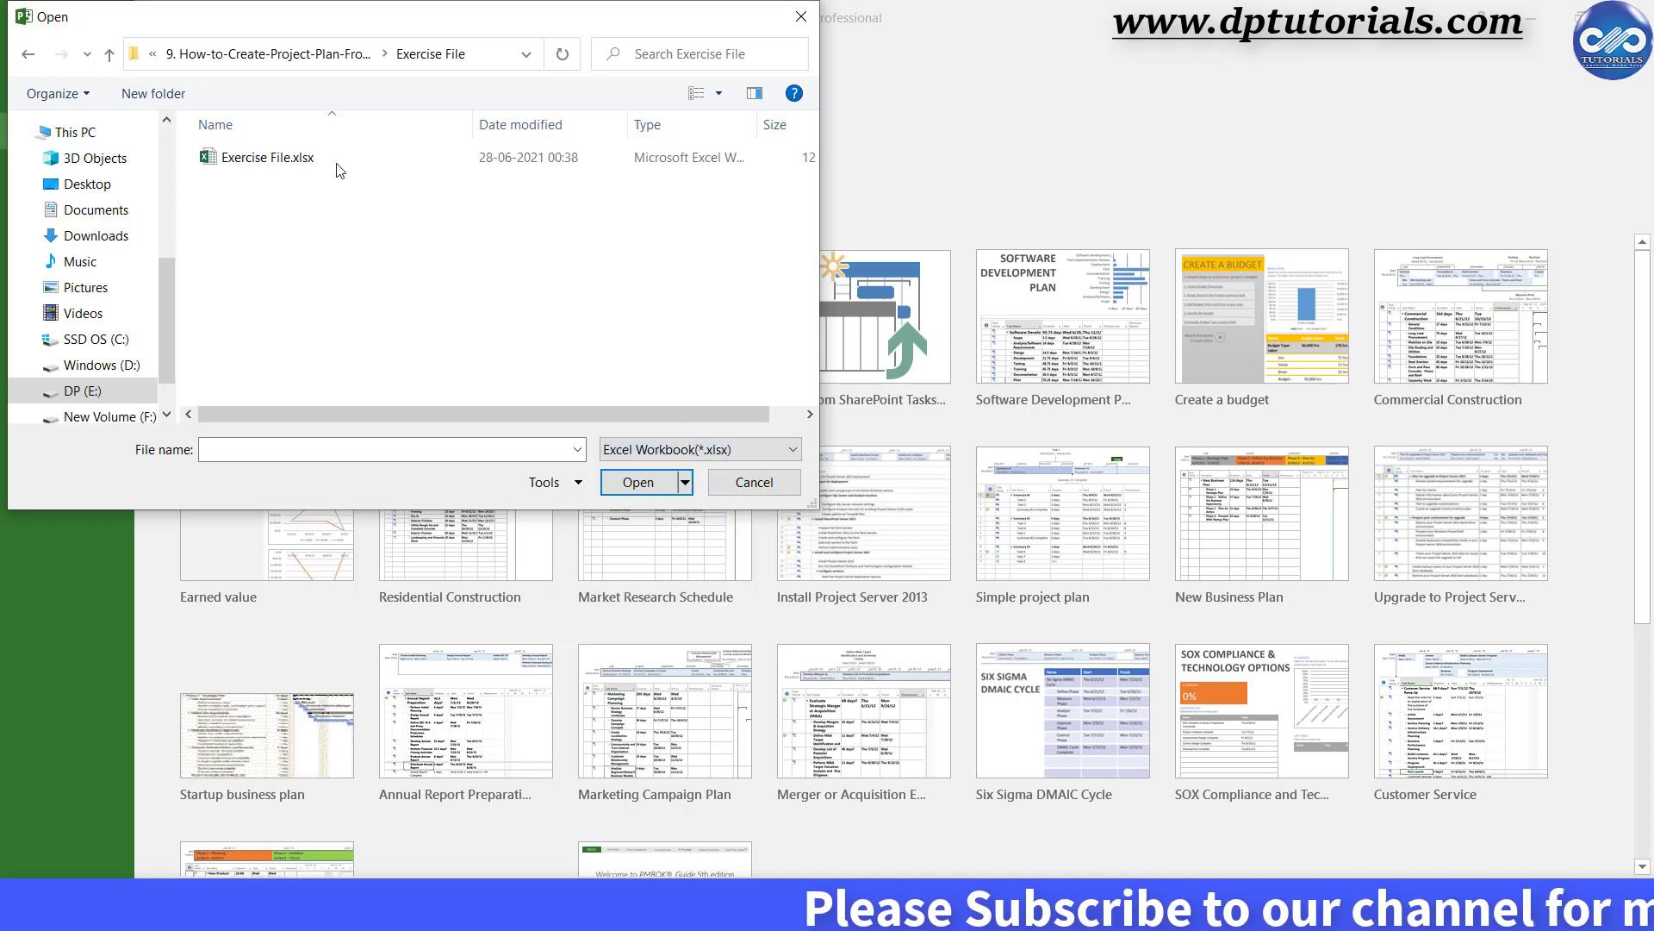
click(228, 158)
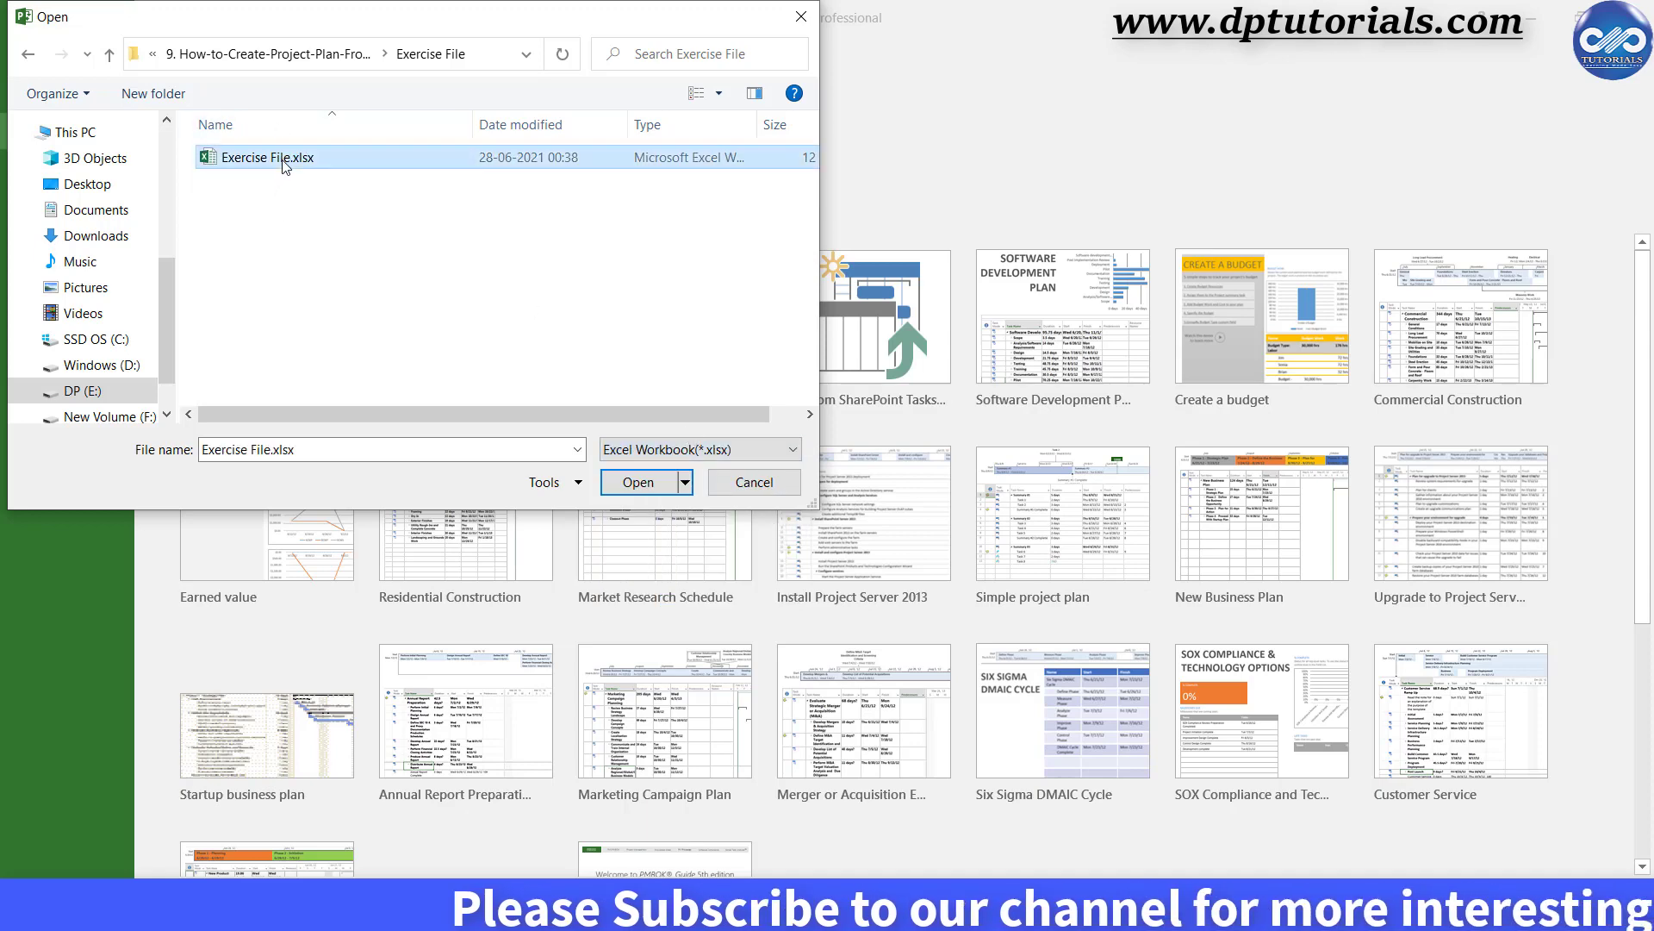
click(639, 482)
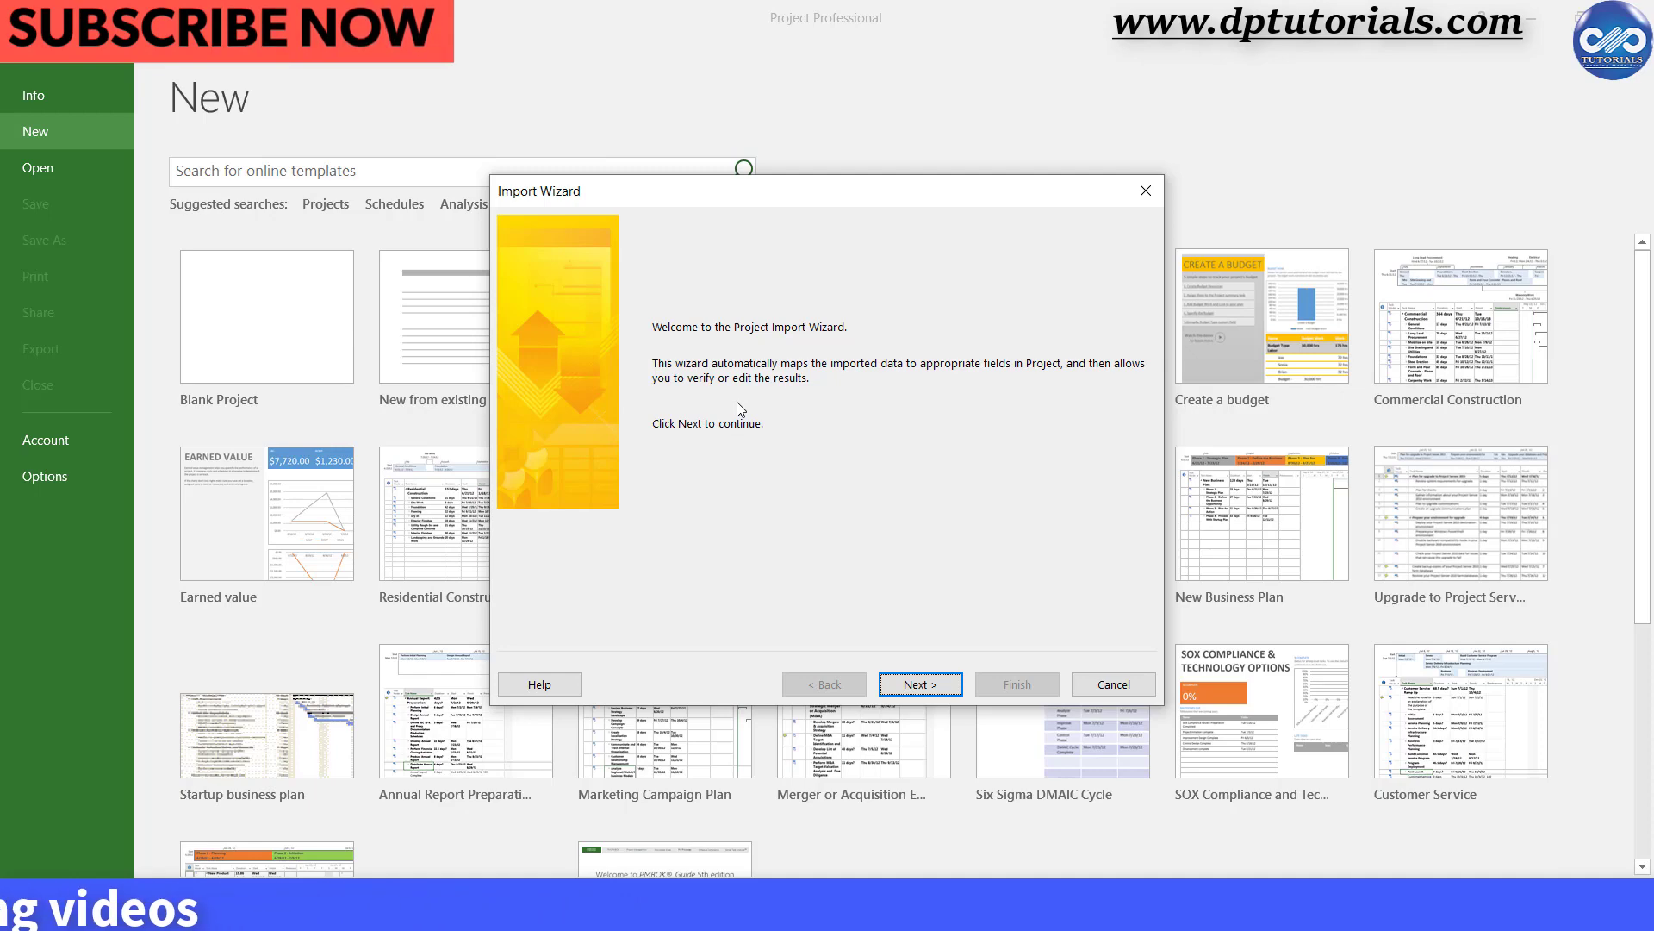
- Move past the Welcome page and keep New map to reach Import Mode
click(928, 686)
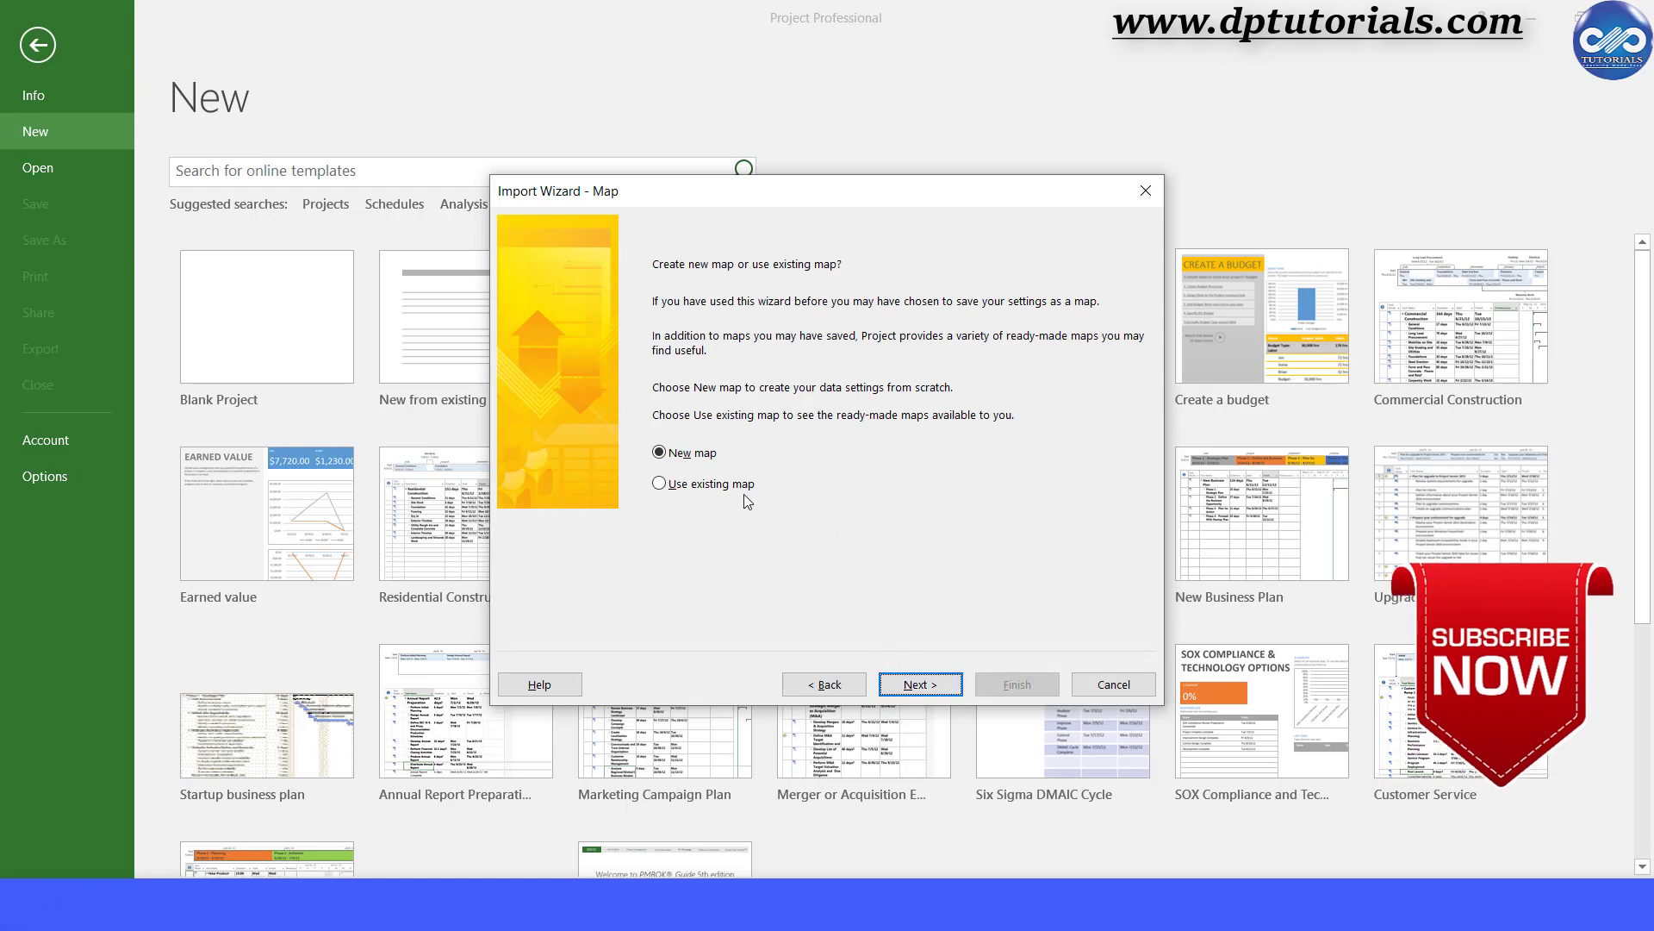
click(936, 687)
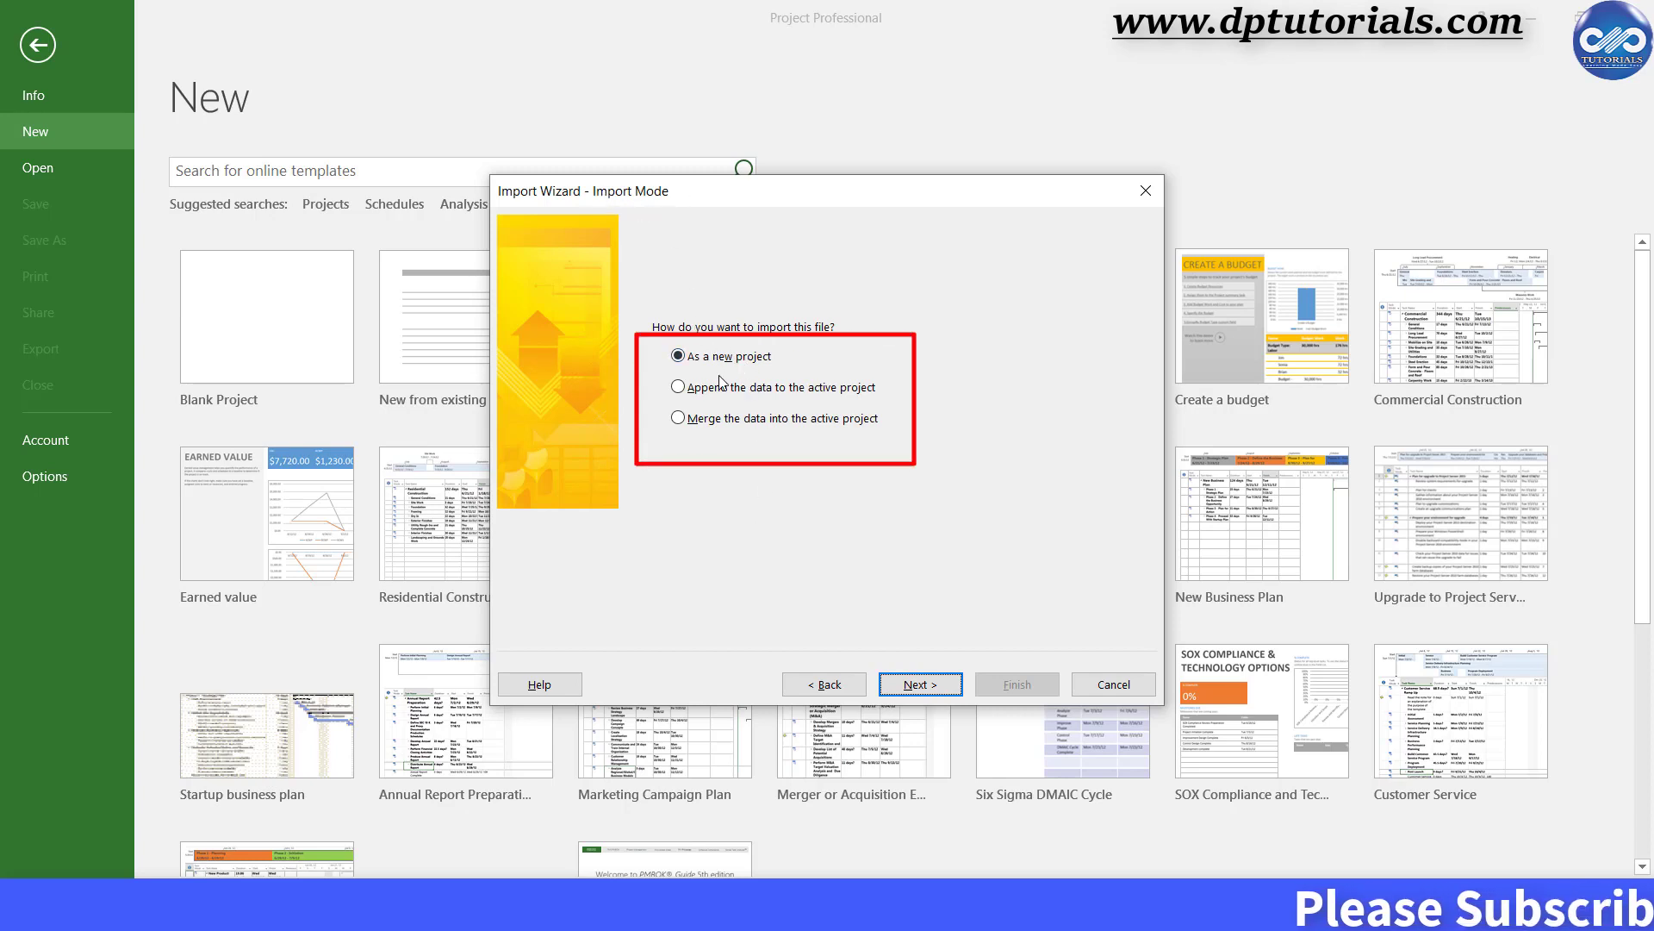
click(679, 357)
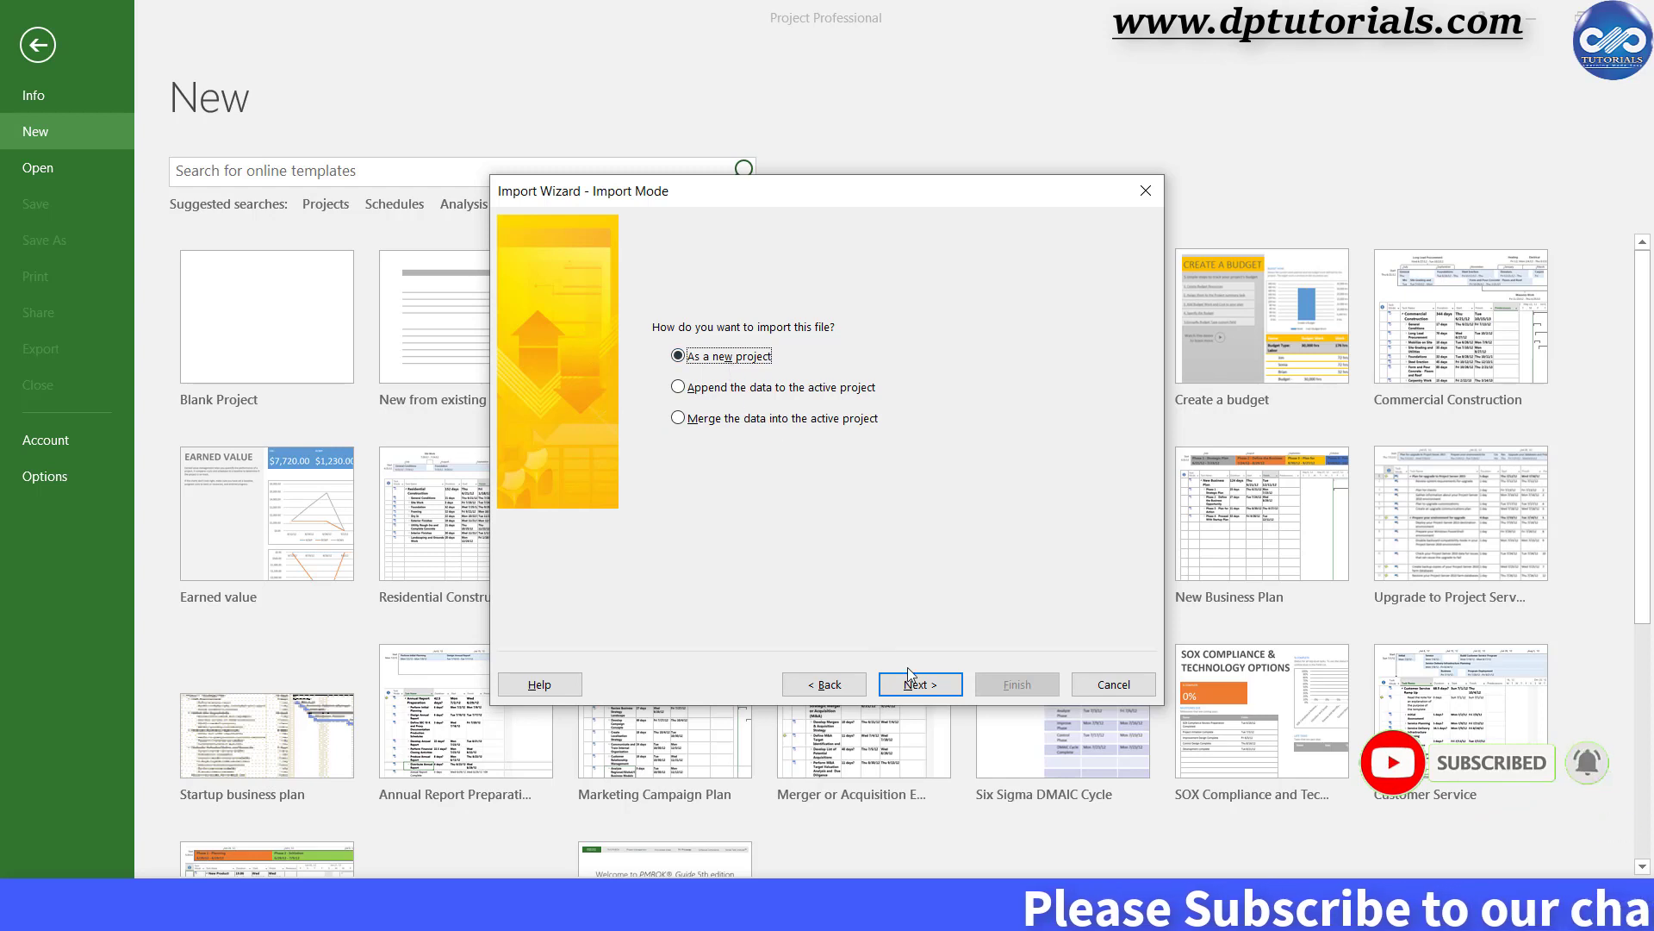
- Keep Tasks and 'Import includes headers' on Map Options and advance to Task Mapping
click(932, 685)
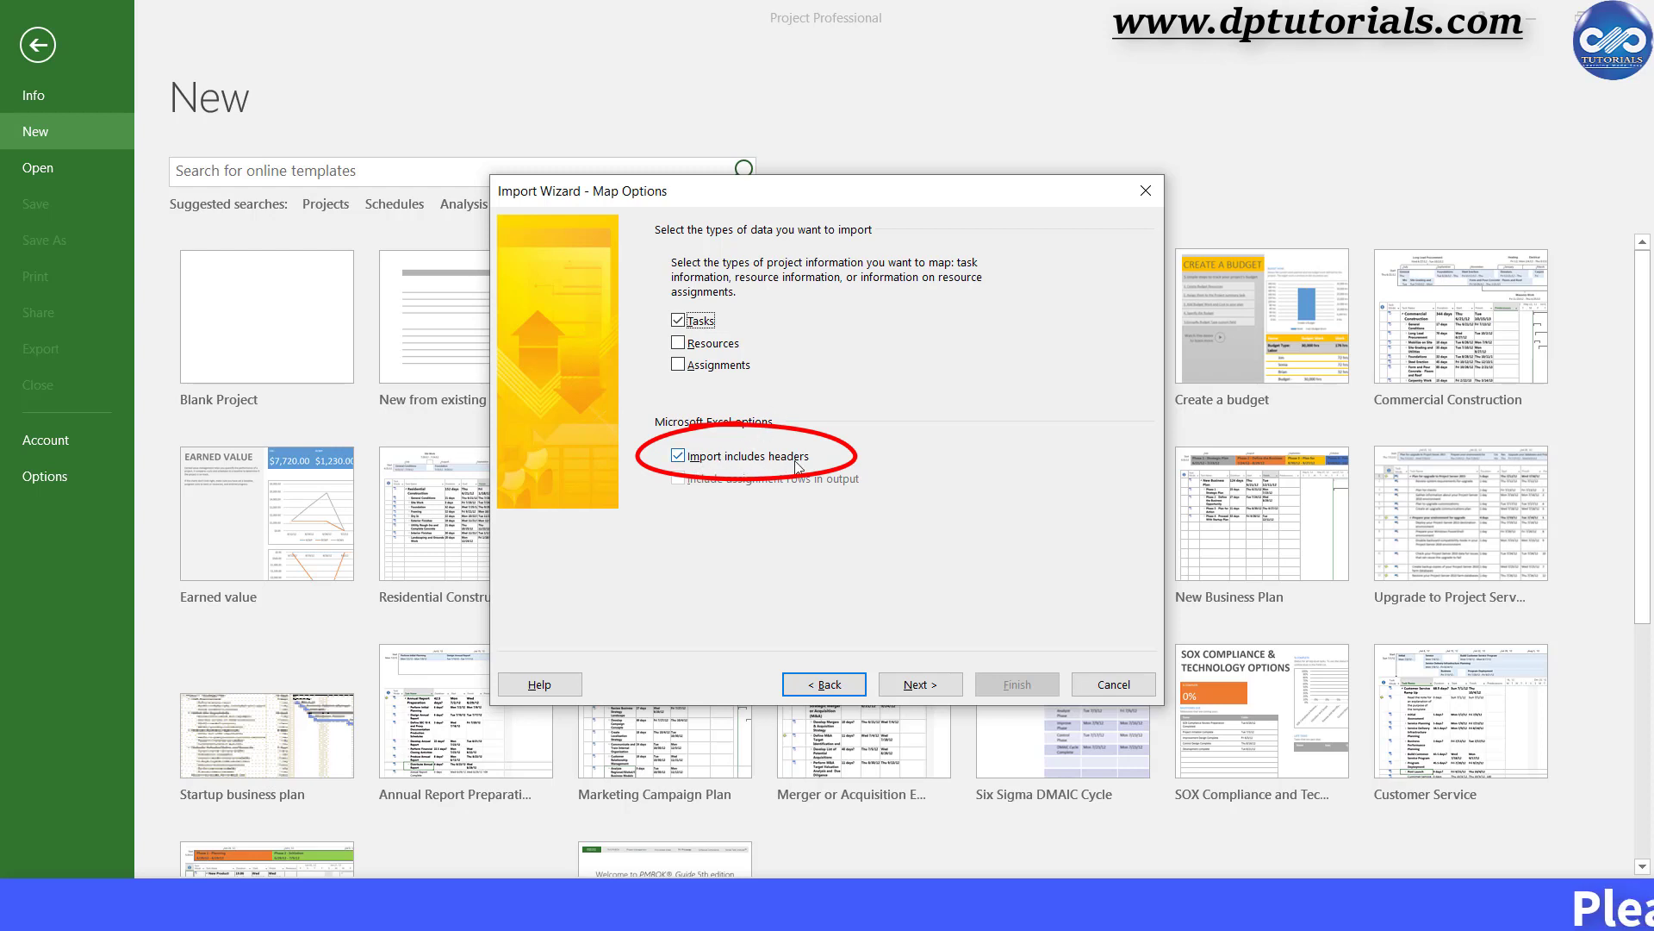
click(937, 690)
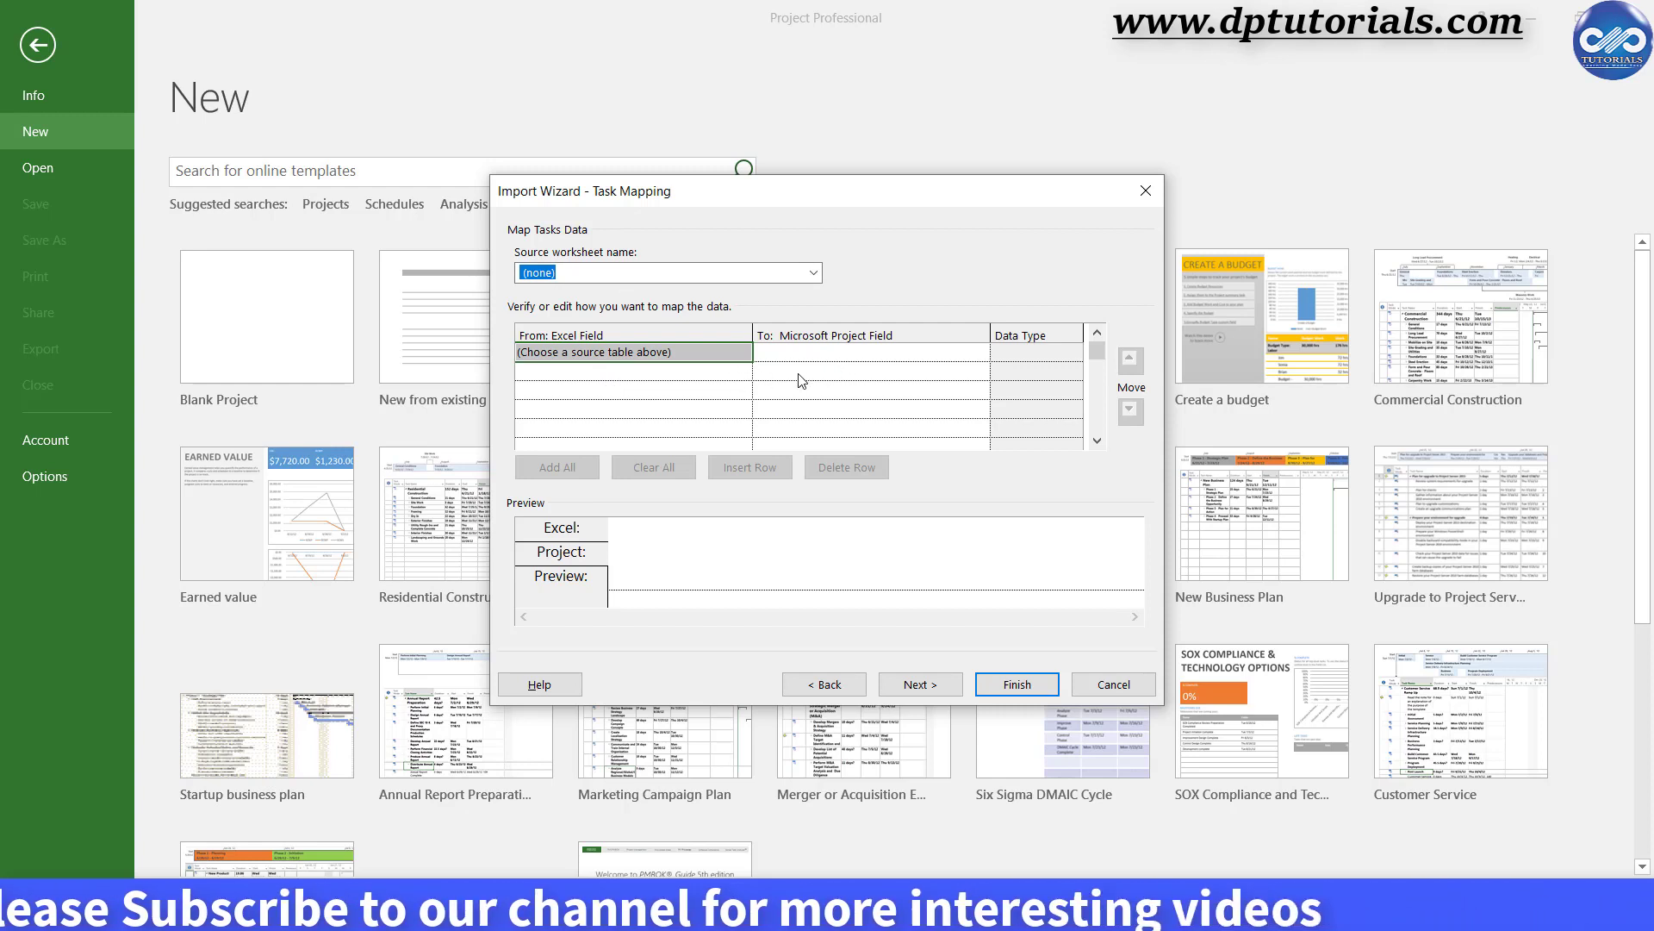
- Use Sheet1 as the source worksheet and check the Duration and Start mappings
click(813, 272)
click(788, 301)
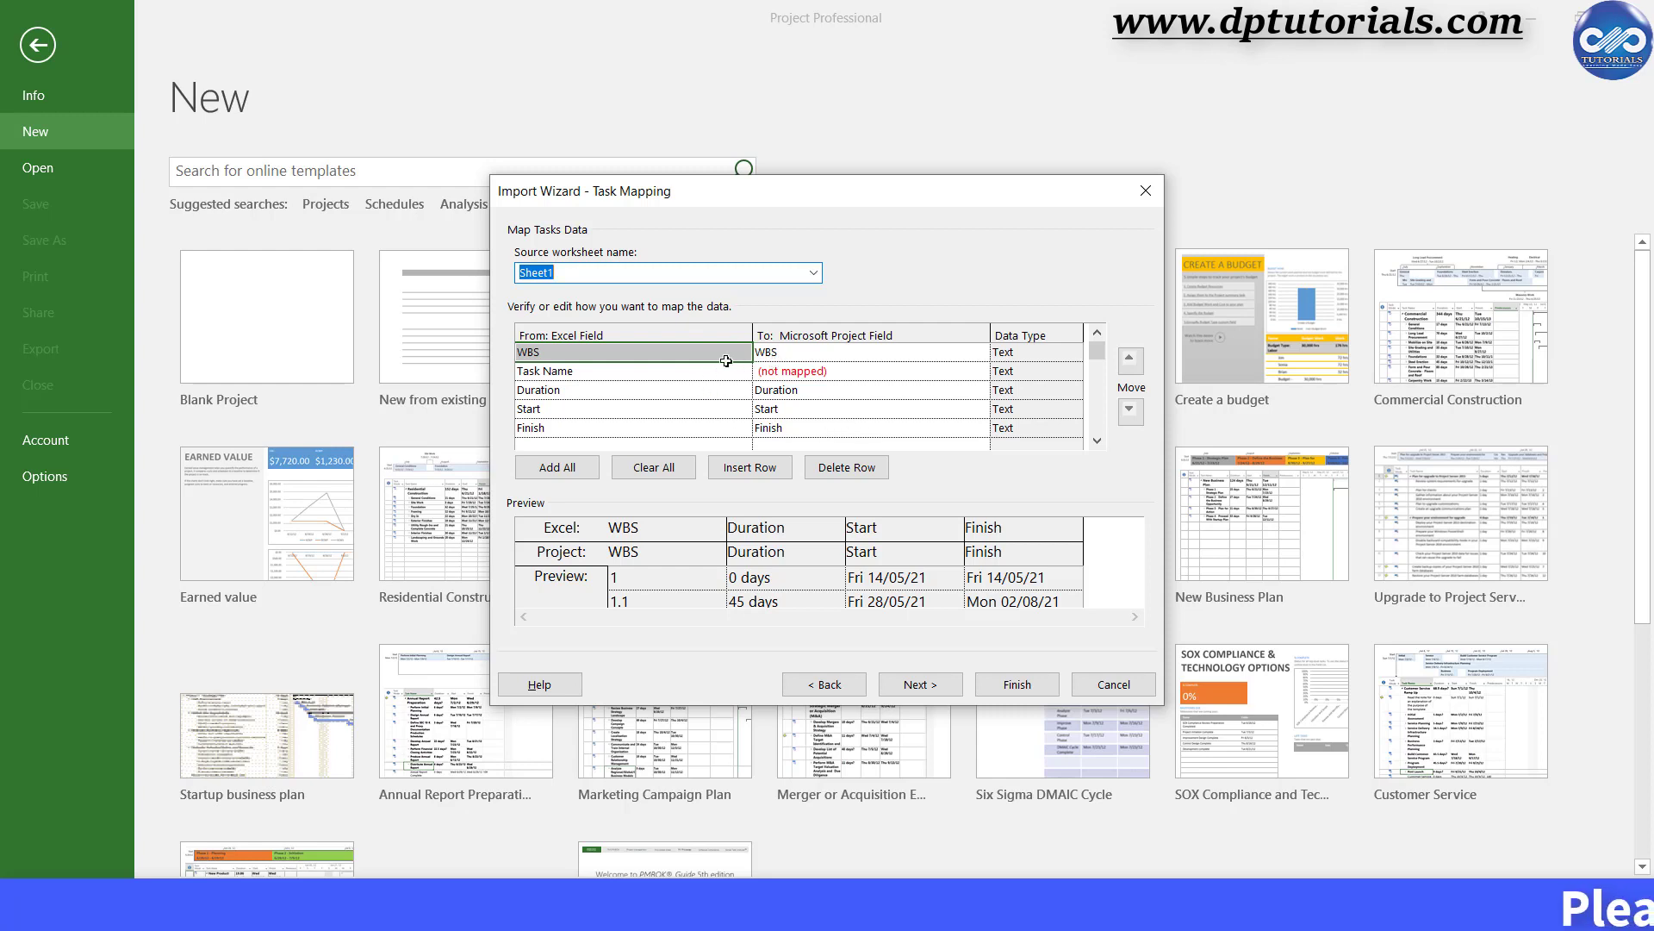
click(735, 388)
click(759, 409)
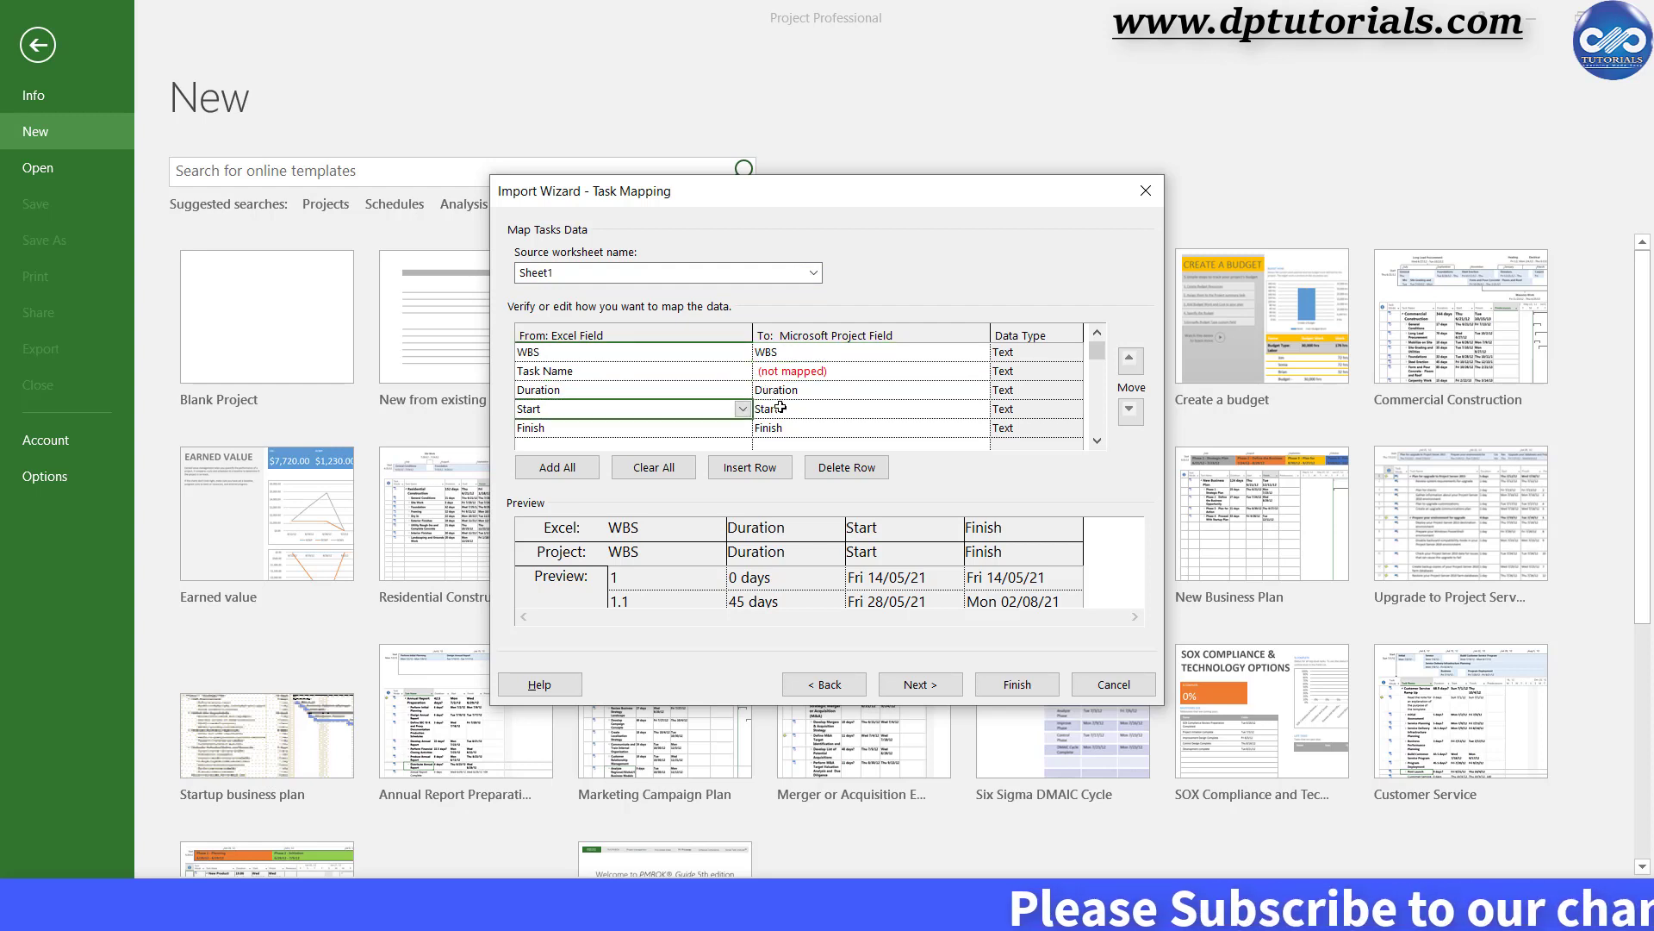
click(780, 407)
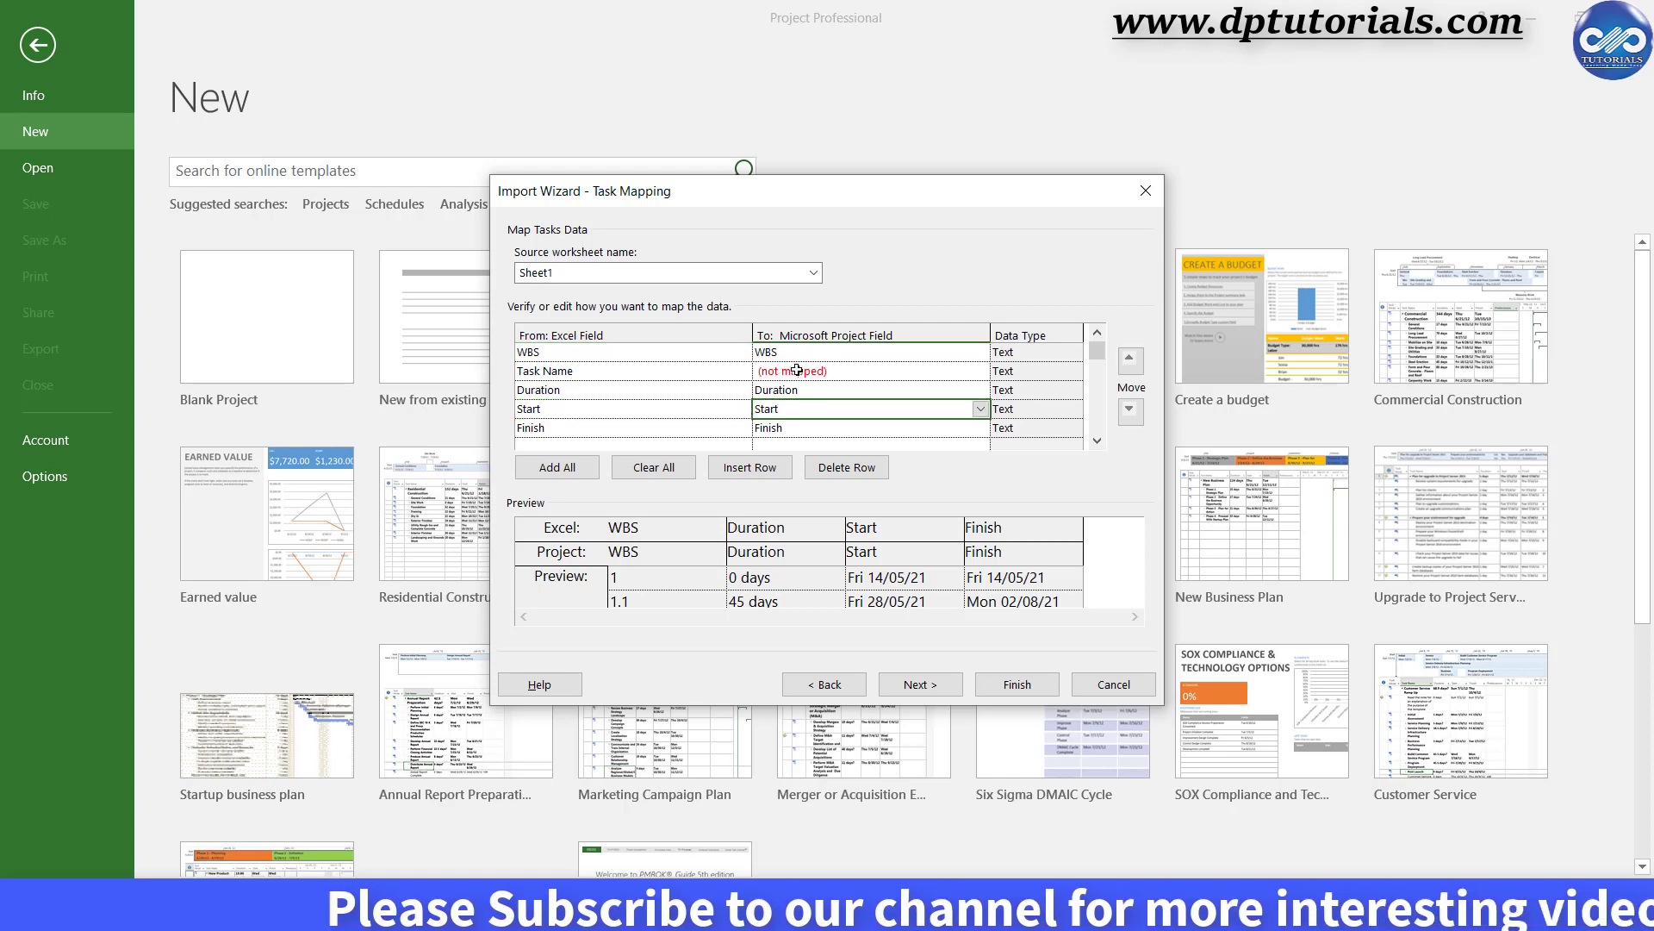
- Map the Excel Task Name column to the Project Name field
click(687, 374)
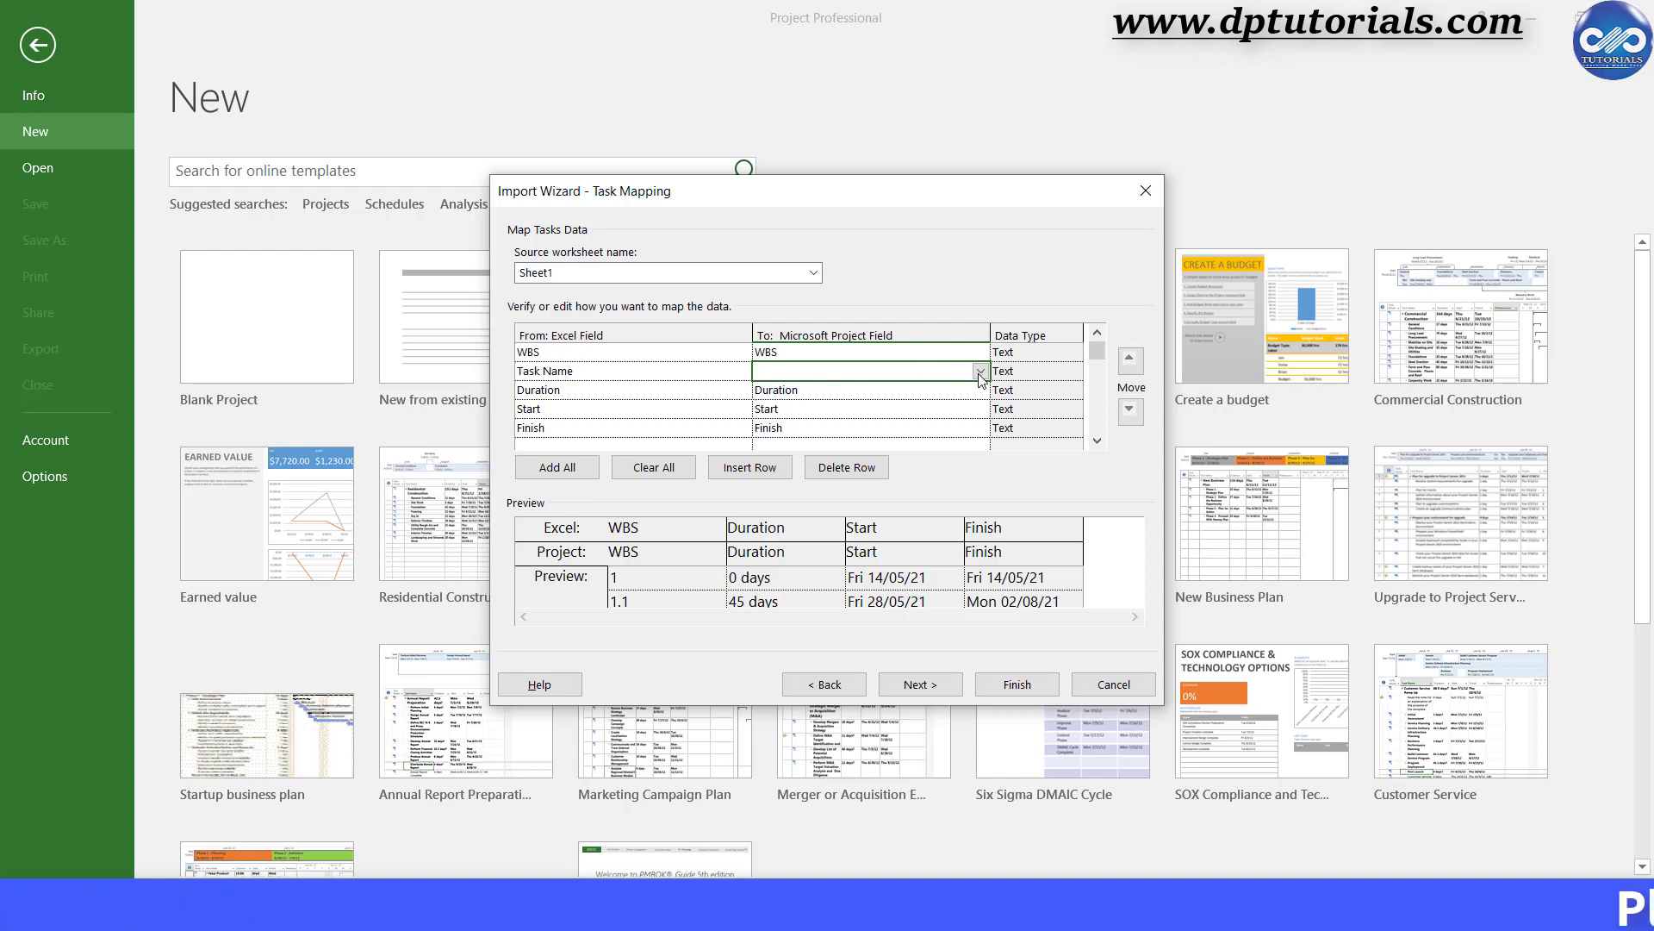
click(980, 372)
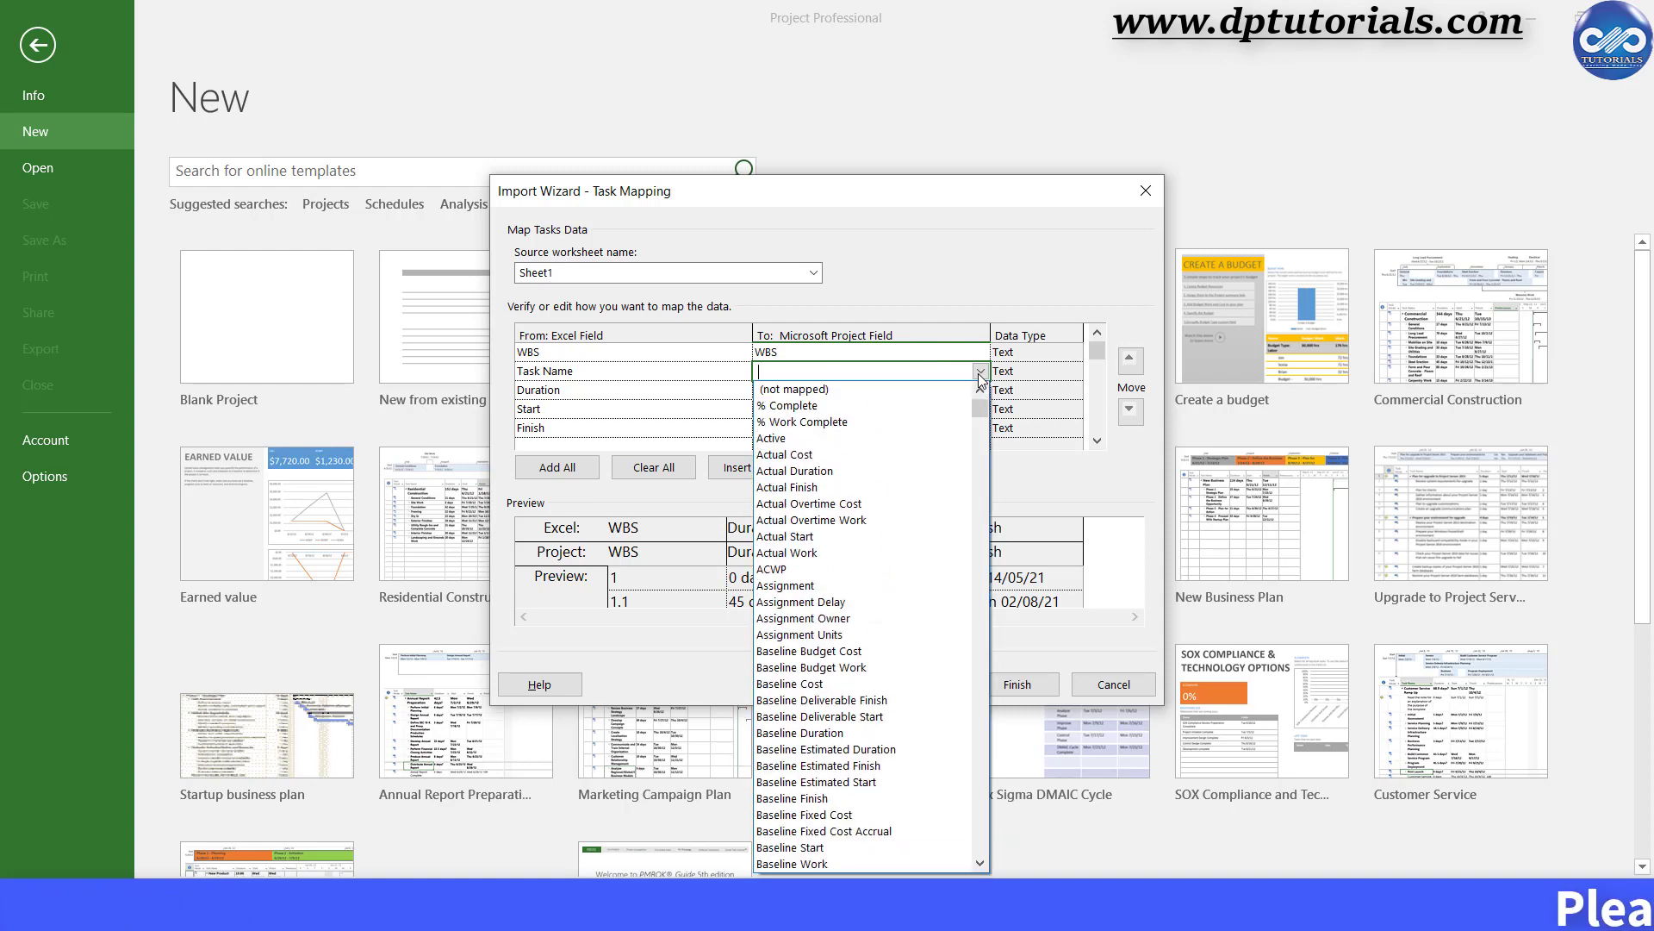
text(Name)
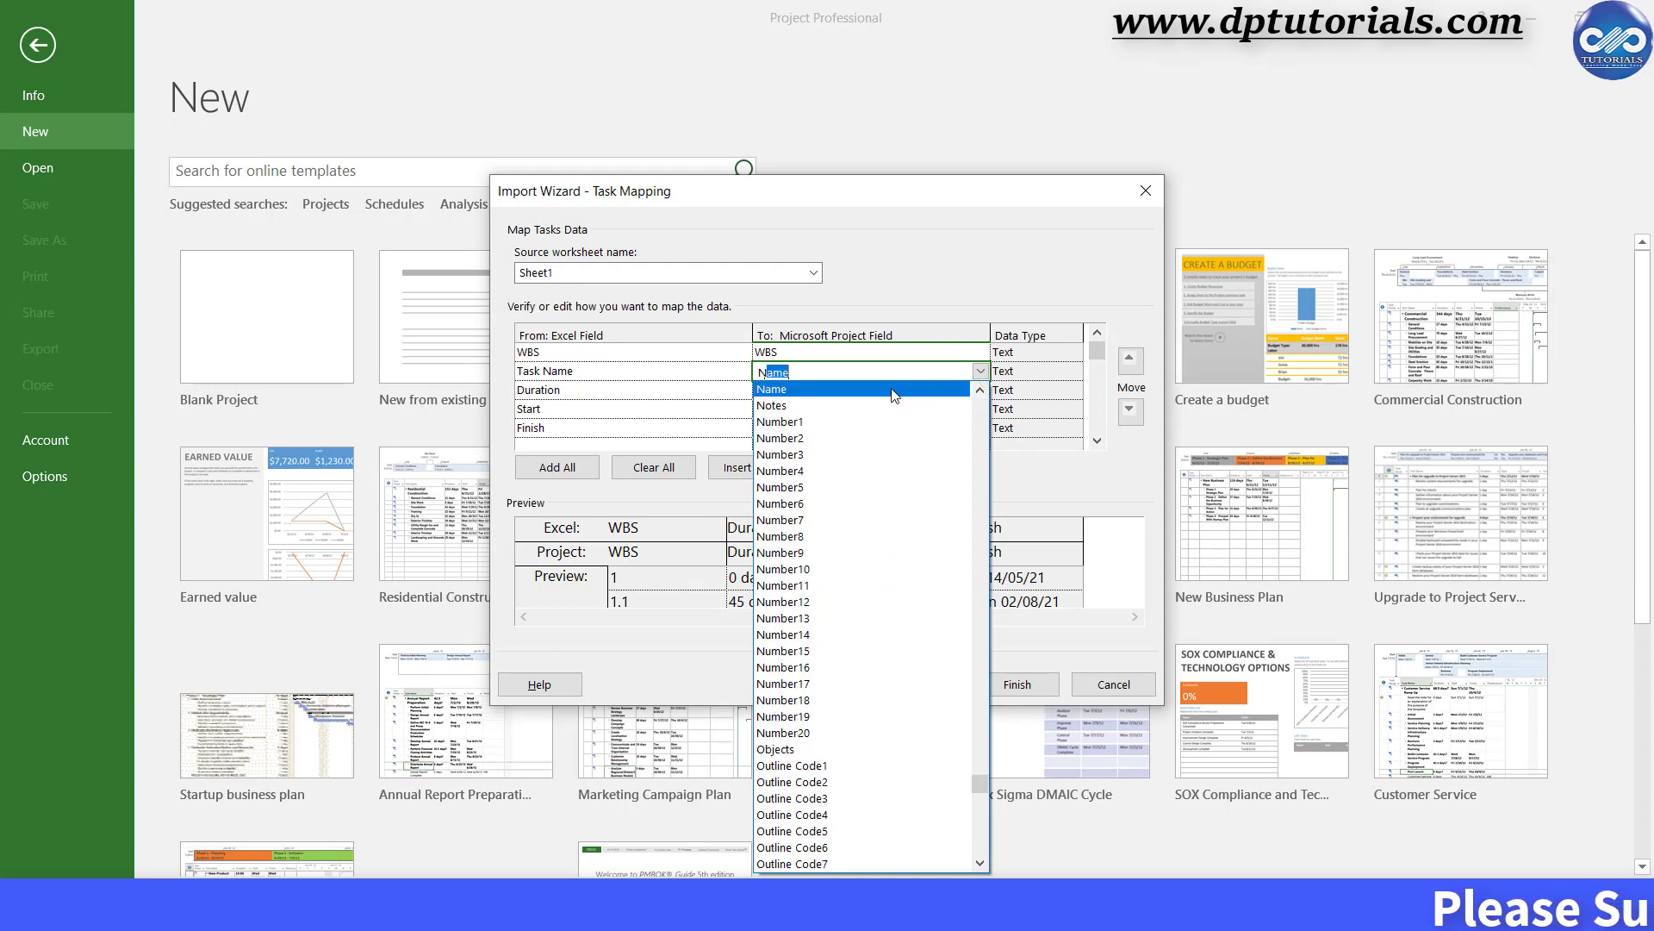
click(893, 393)
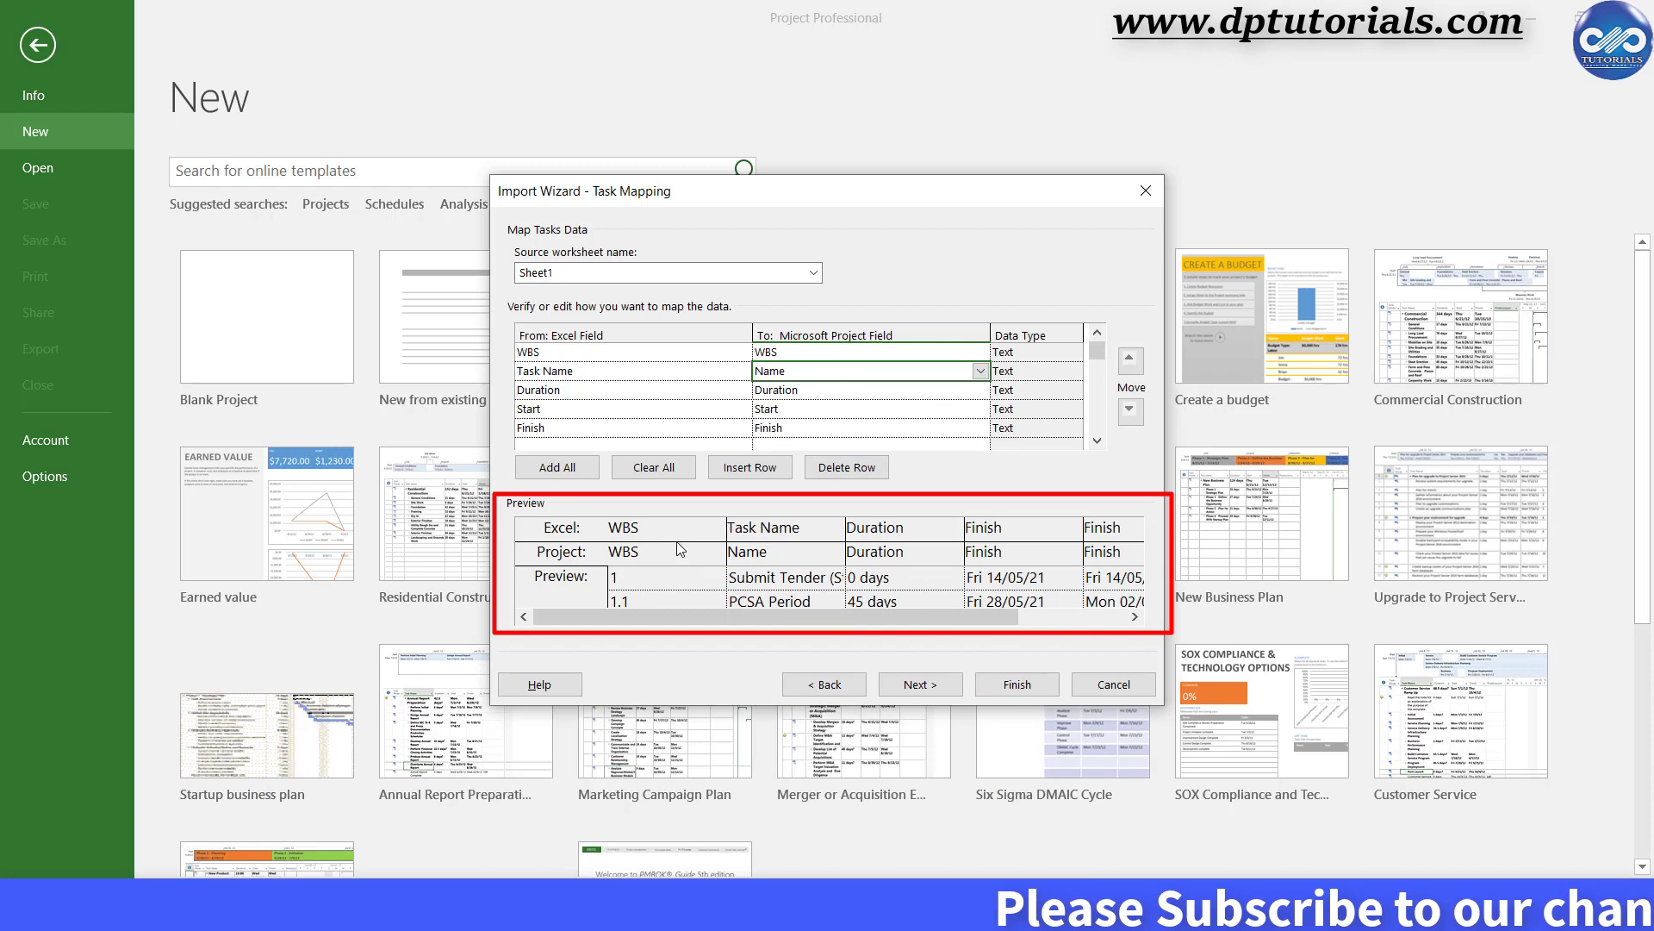
mouse_move(801, 615)
mouse_down()
mouse_move(954, 607)
mouse_move(817, 627)
mouse_up()
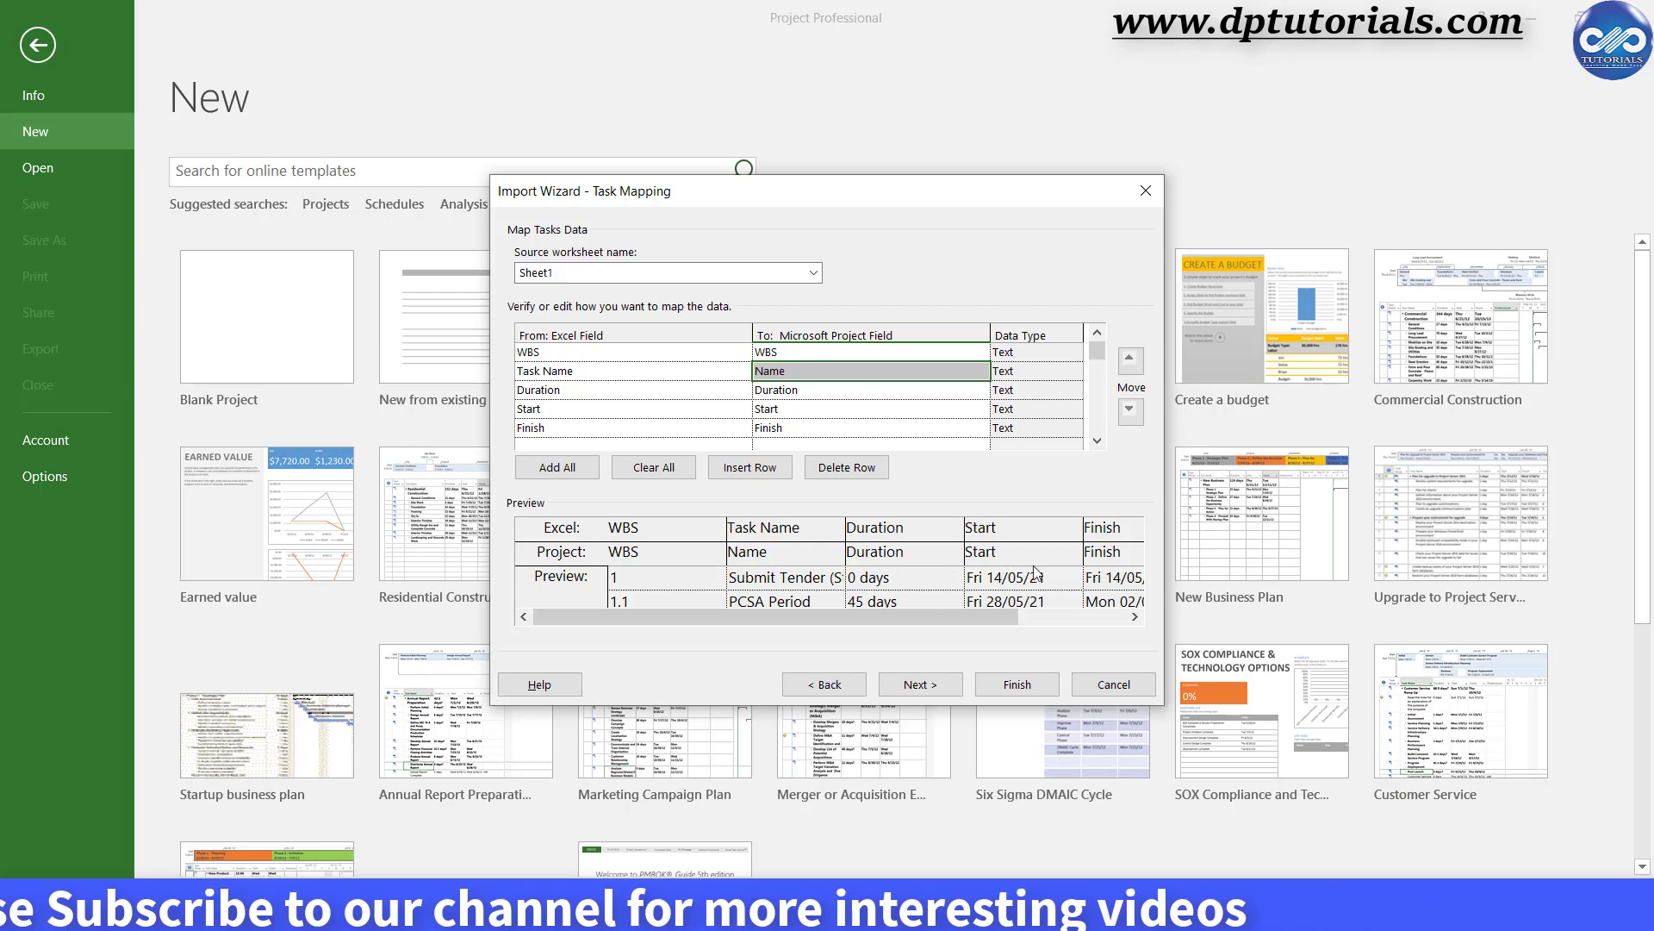
- Finish the import so the schedule loads into the Gantt Chart
click(1017, 684)
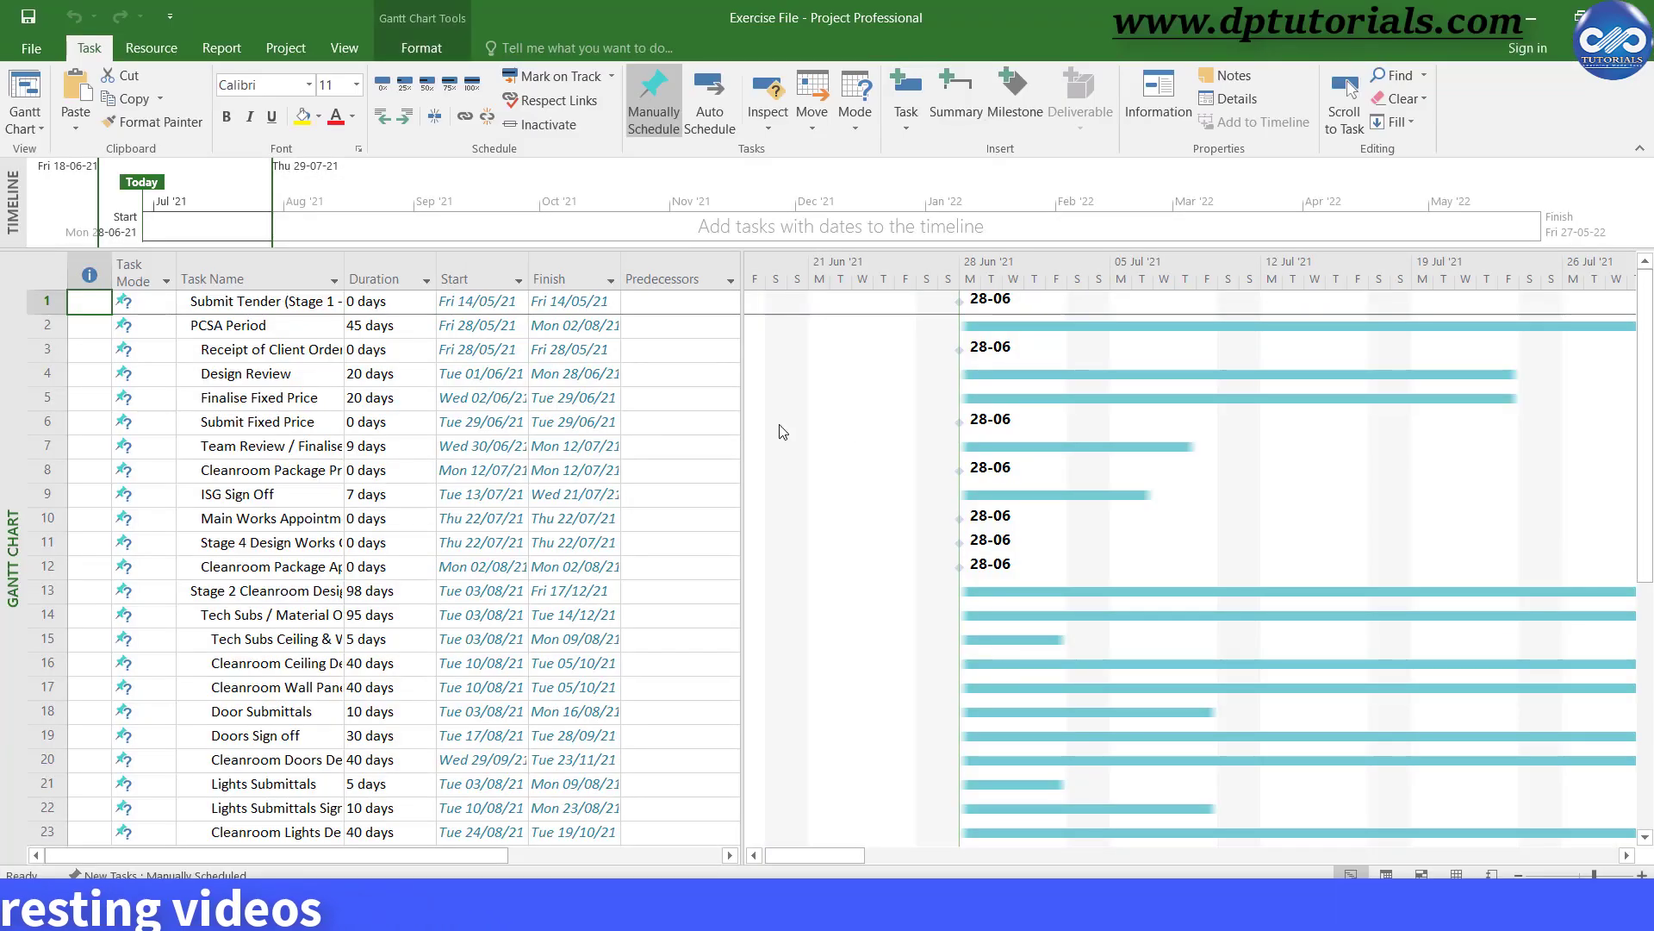
scroll(398, 373, down, 10)
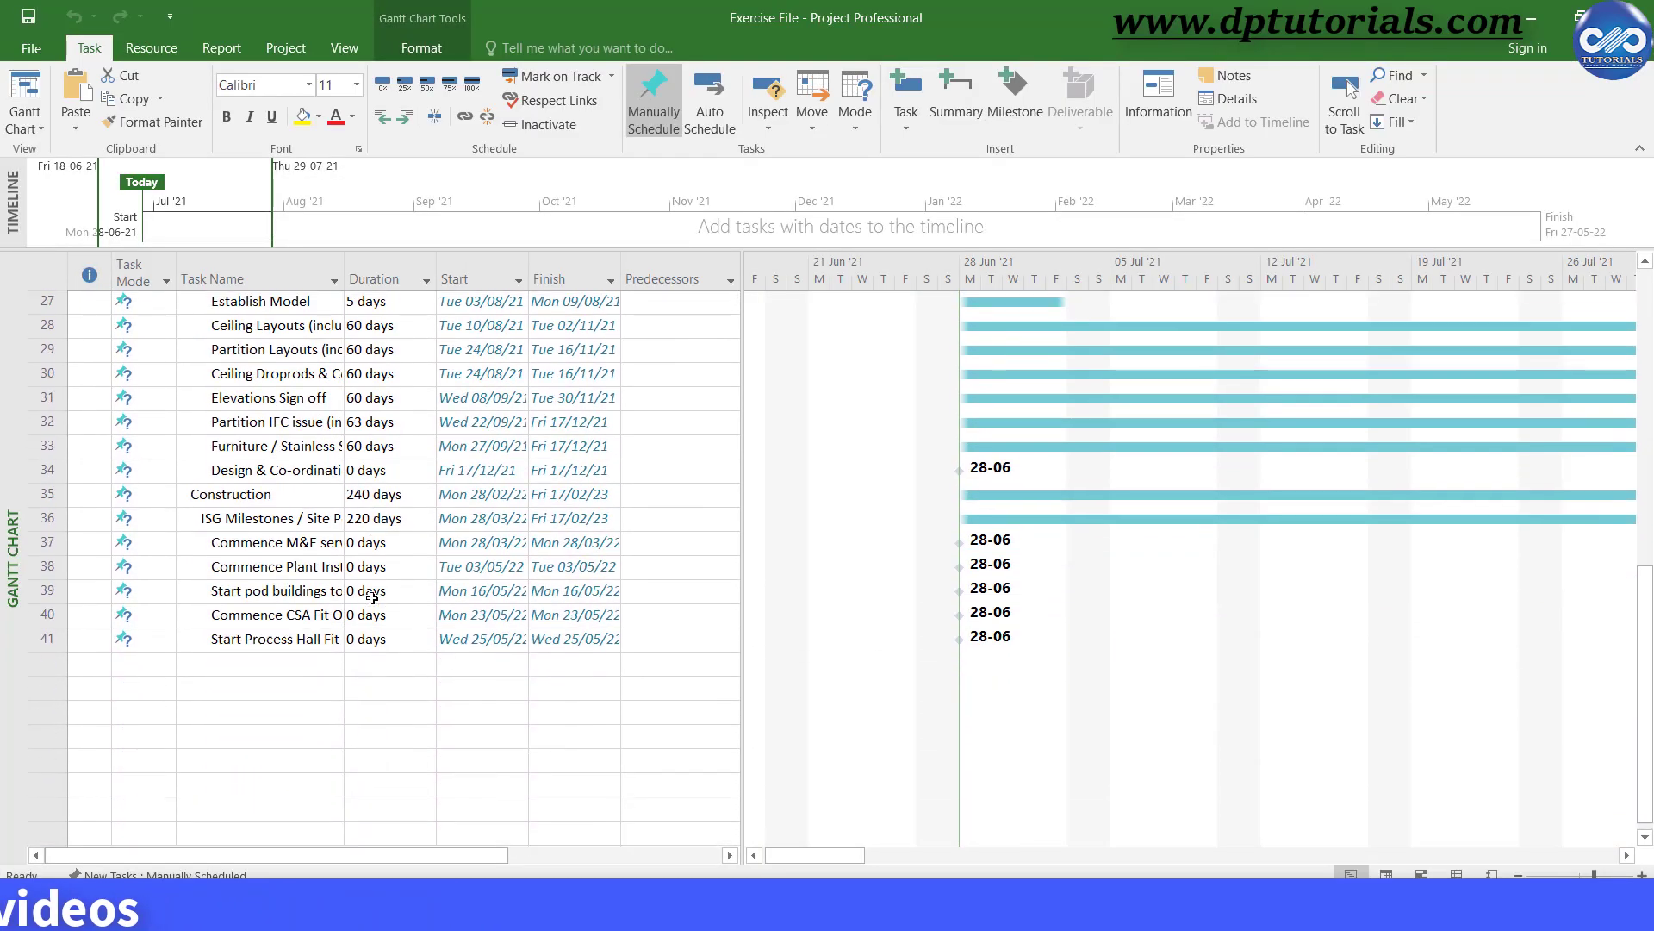
scroll(371, 597, up, 10)
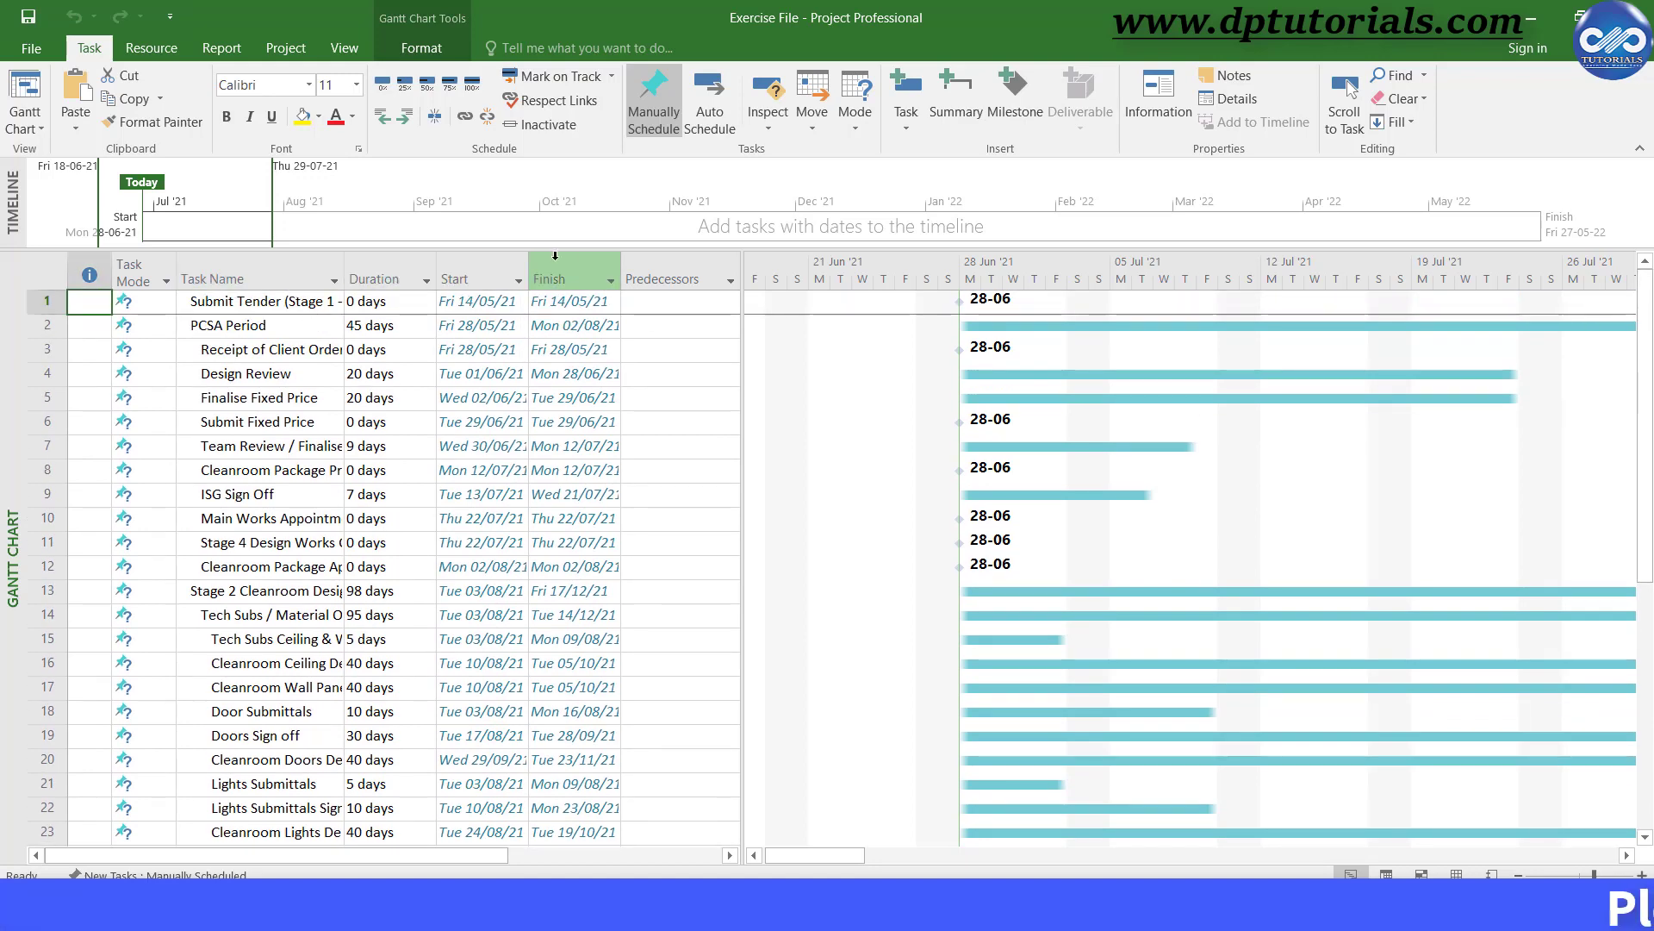
- Insert a WBS column before the Task Name column
click(241, 262)
right_click(243, 267)
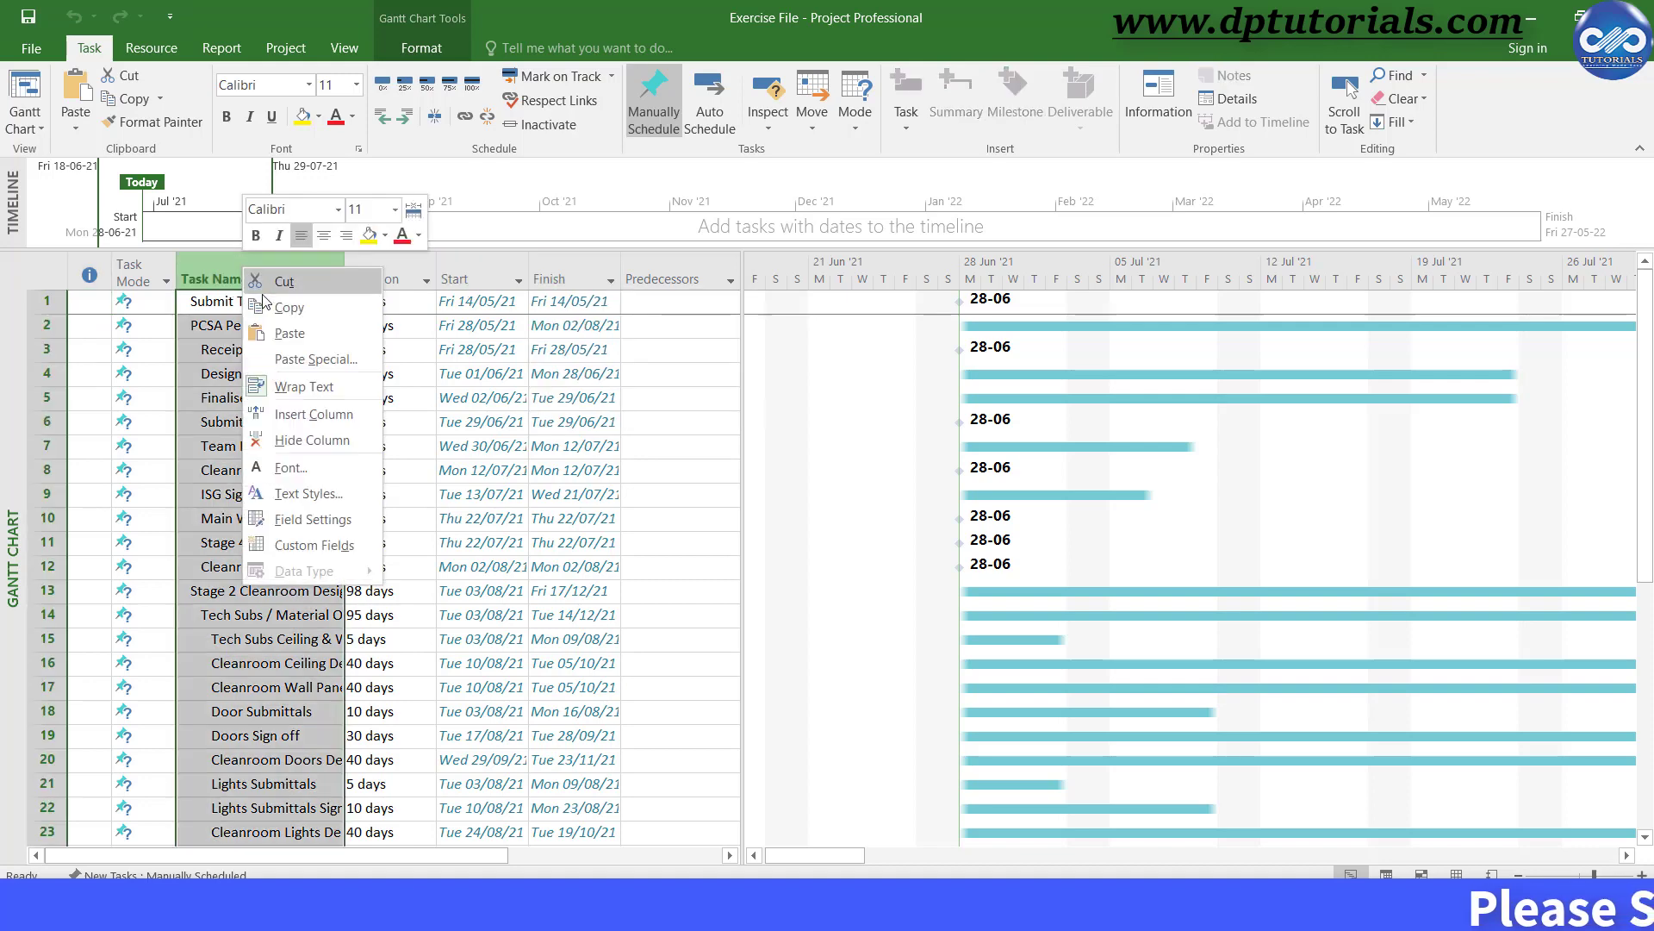
click(294, 416)
text(warning)
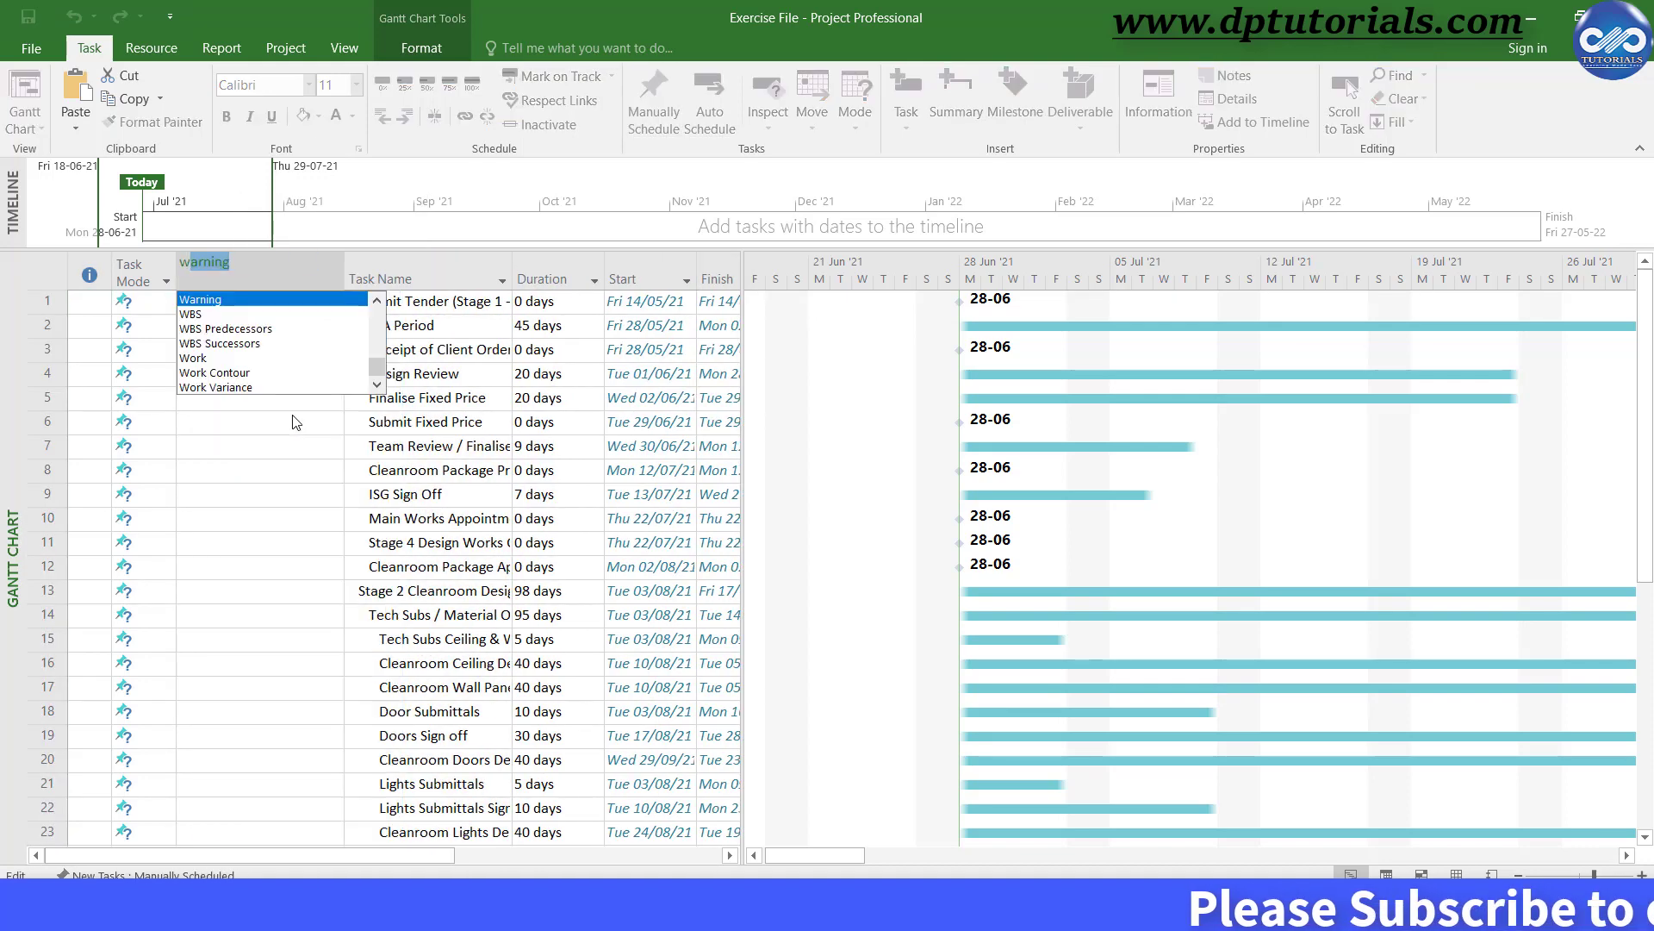
click(229, 314)
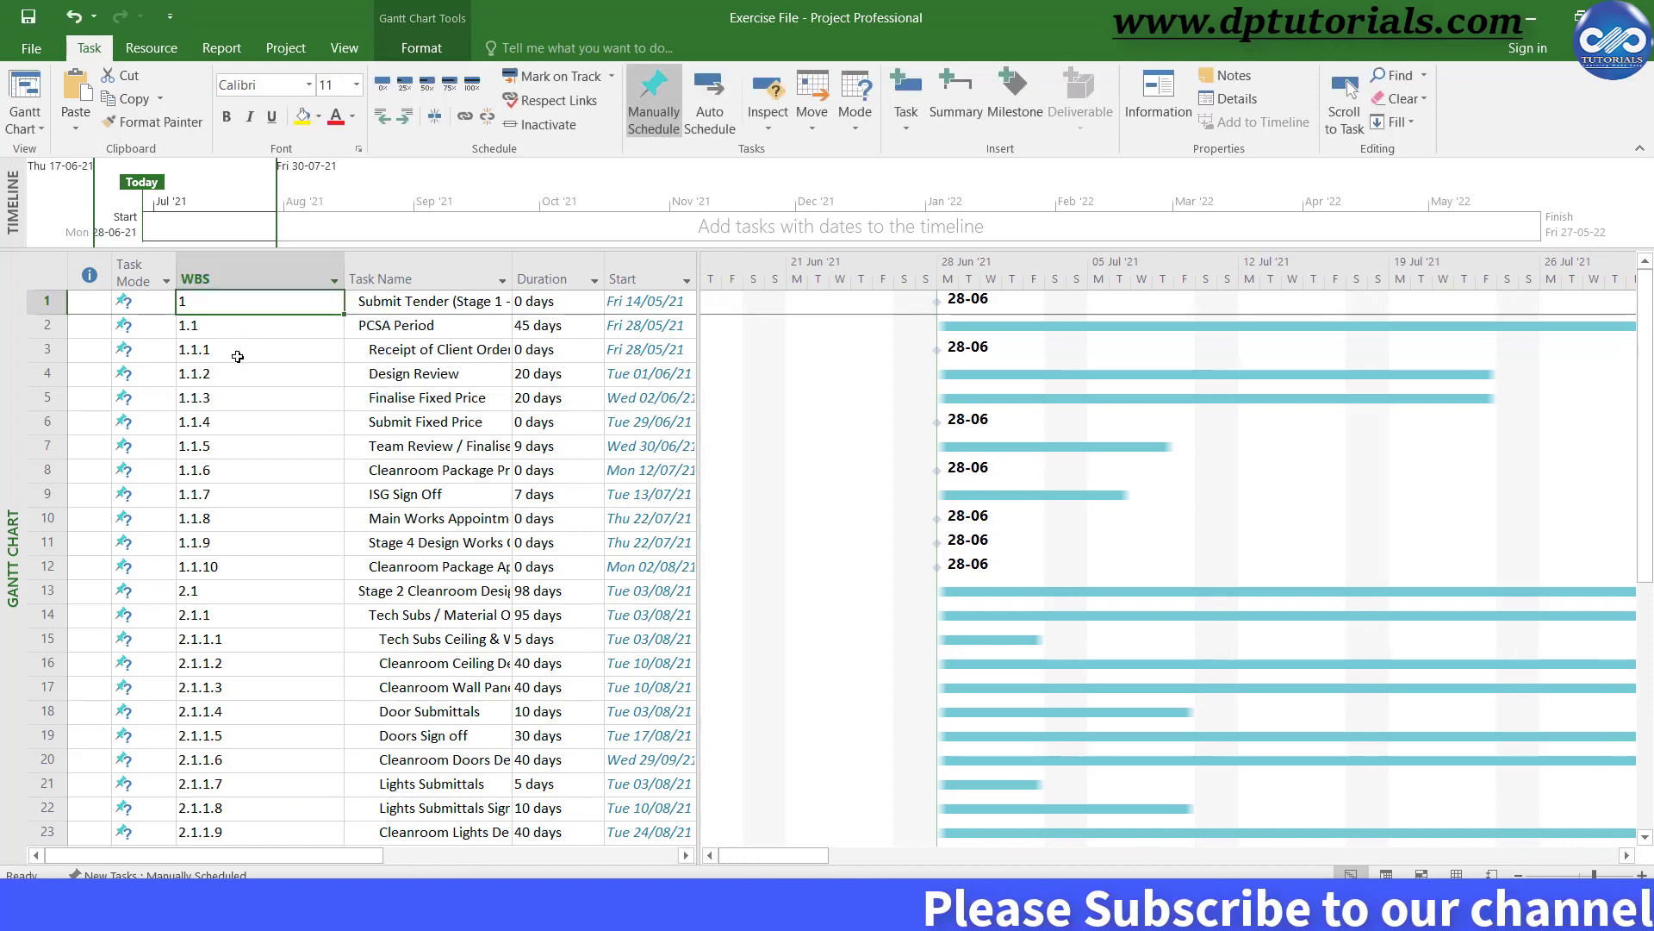
click(247, 441)
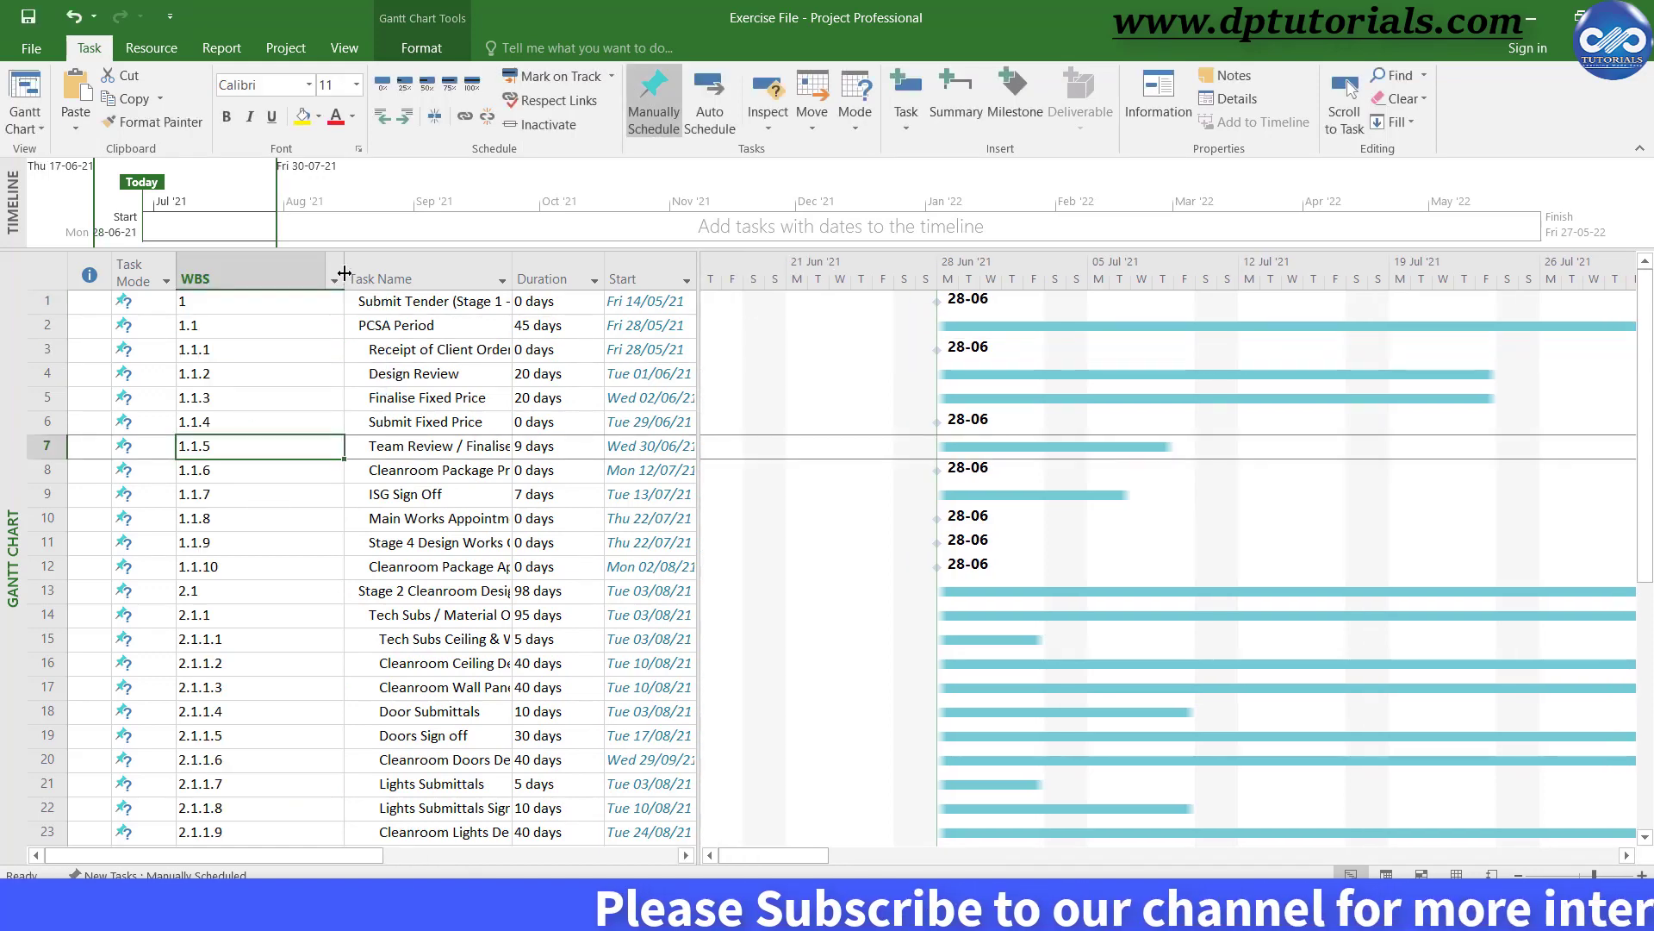
- Narrow WBS, widen Task Name, and widen the table to show Finish and Predecessors
drag(324, 272, 236, 272)
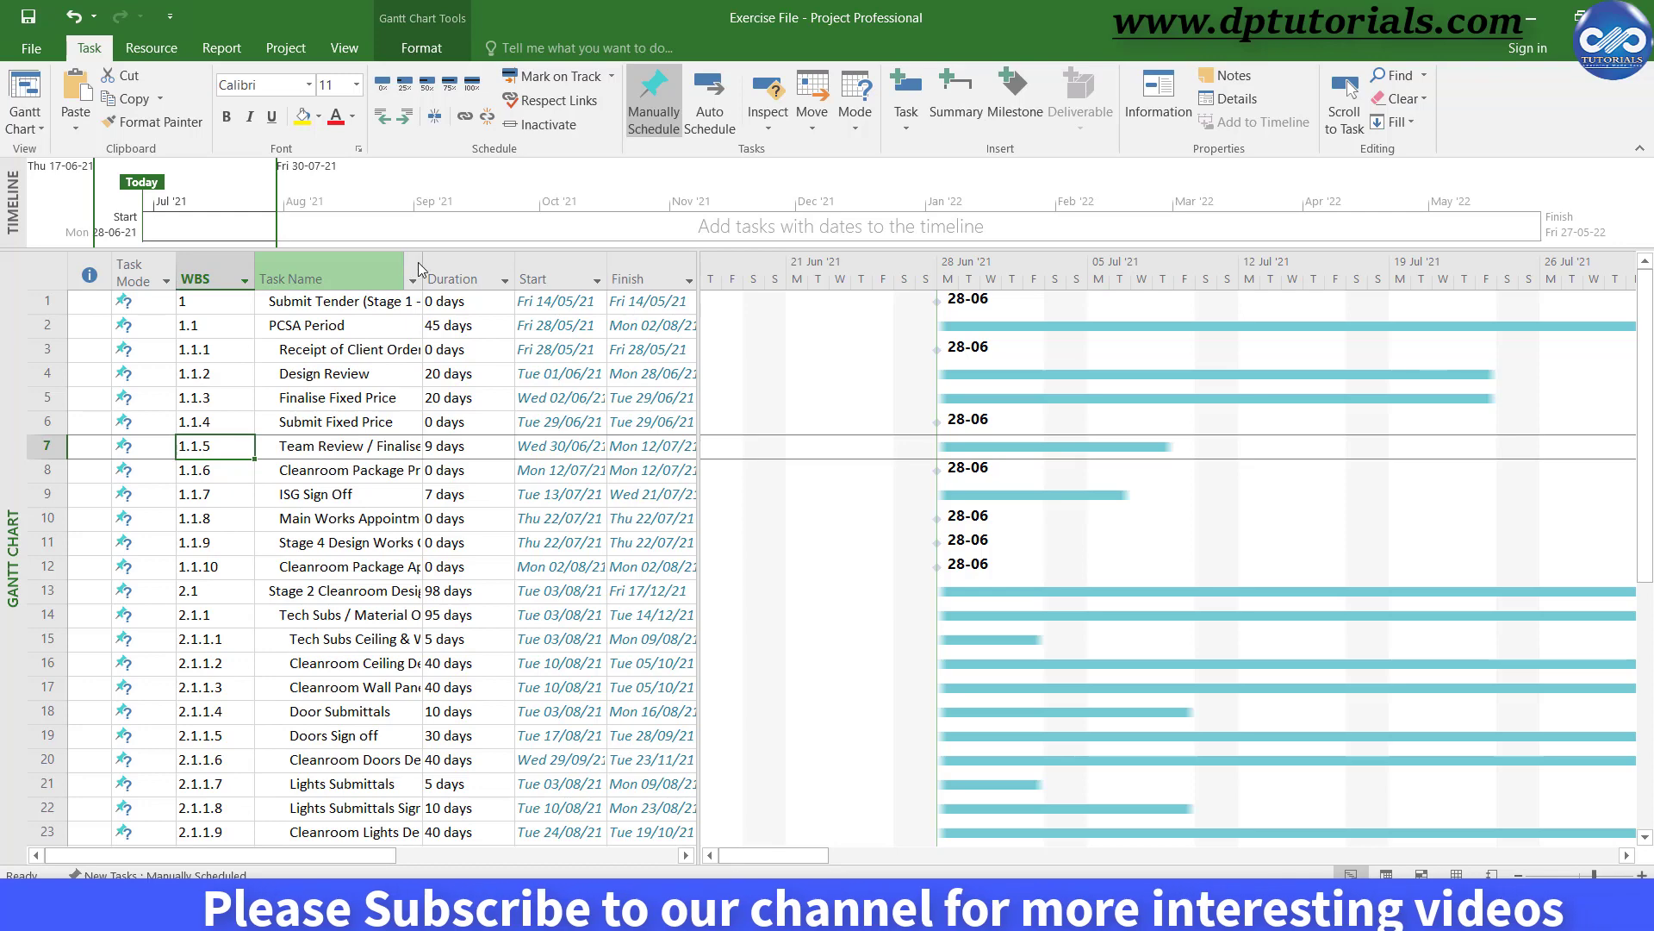
drag(422, 262, 553, 262)
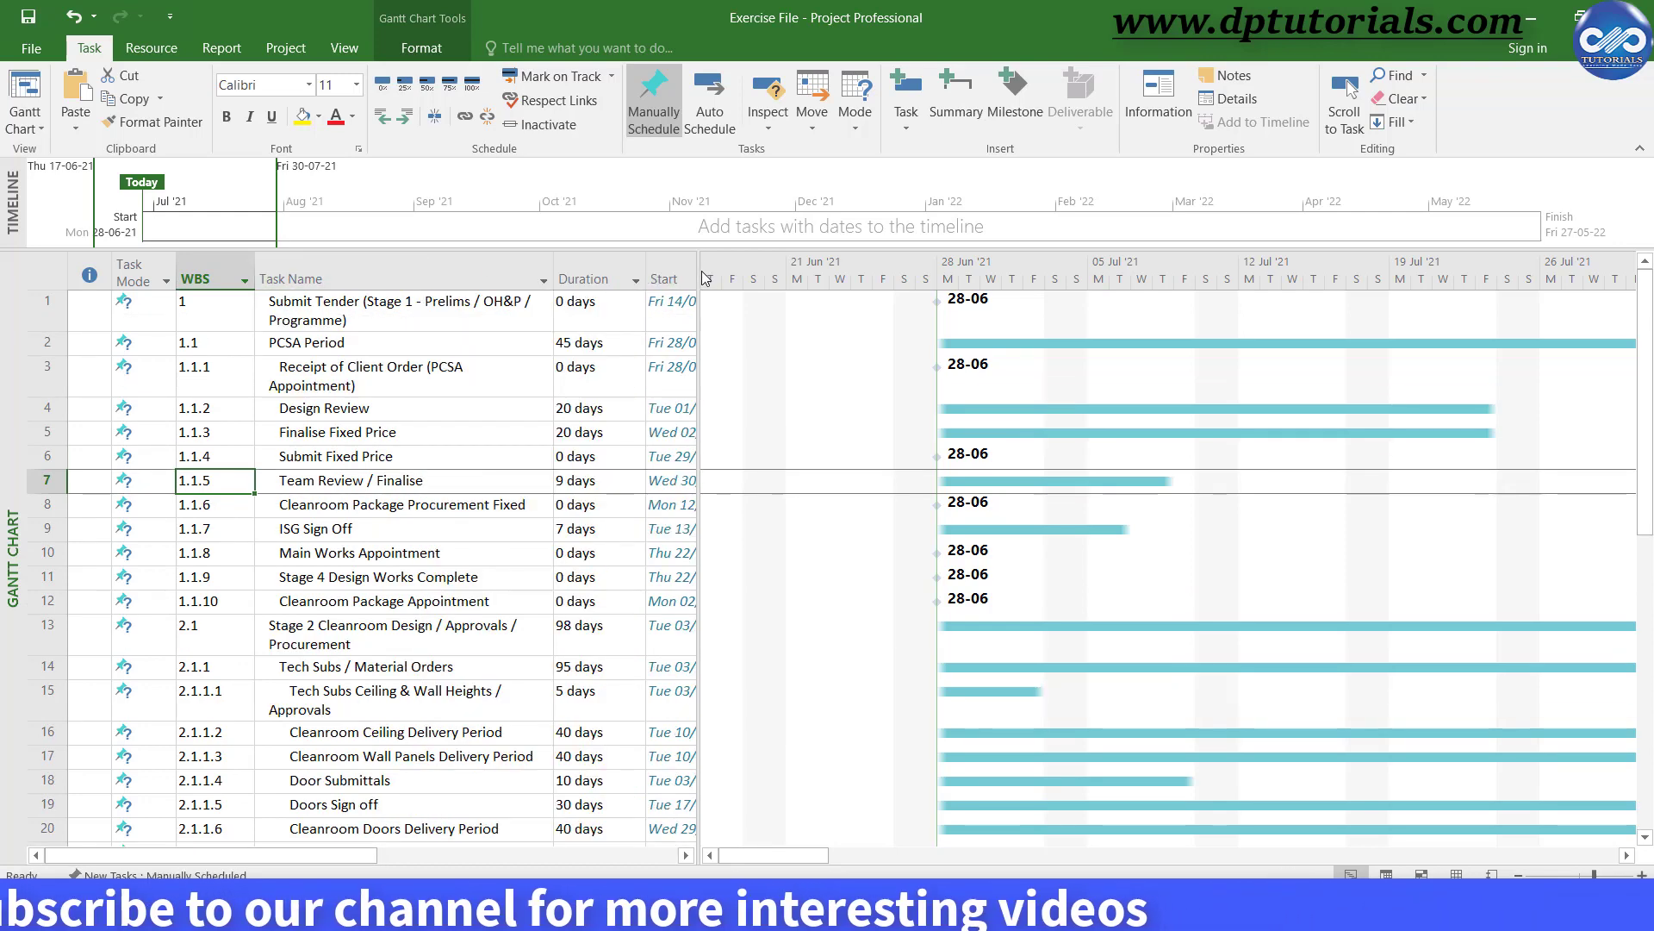
drag(698, 270, 1077, 270)
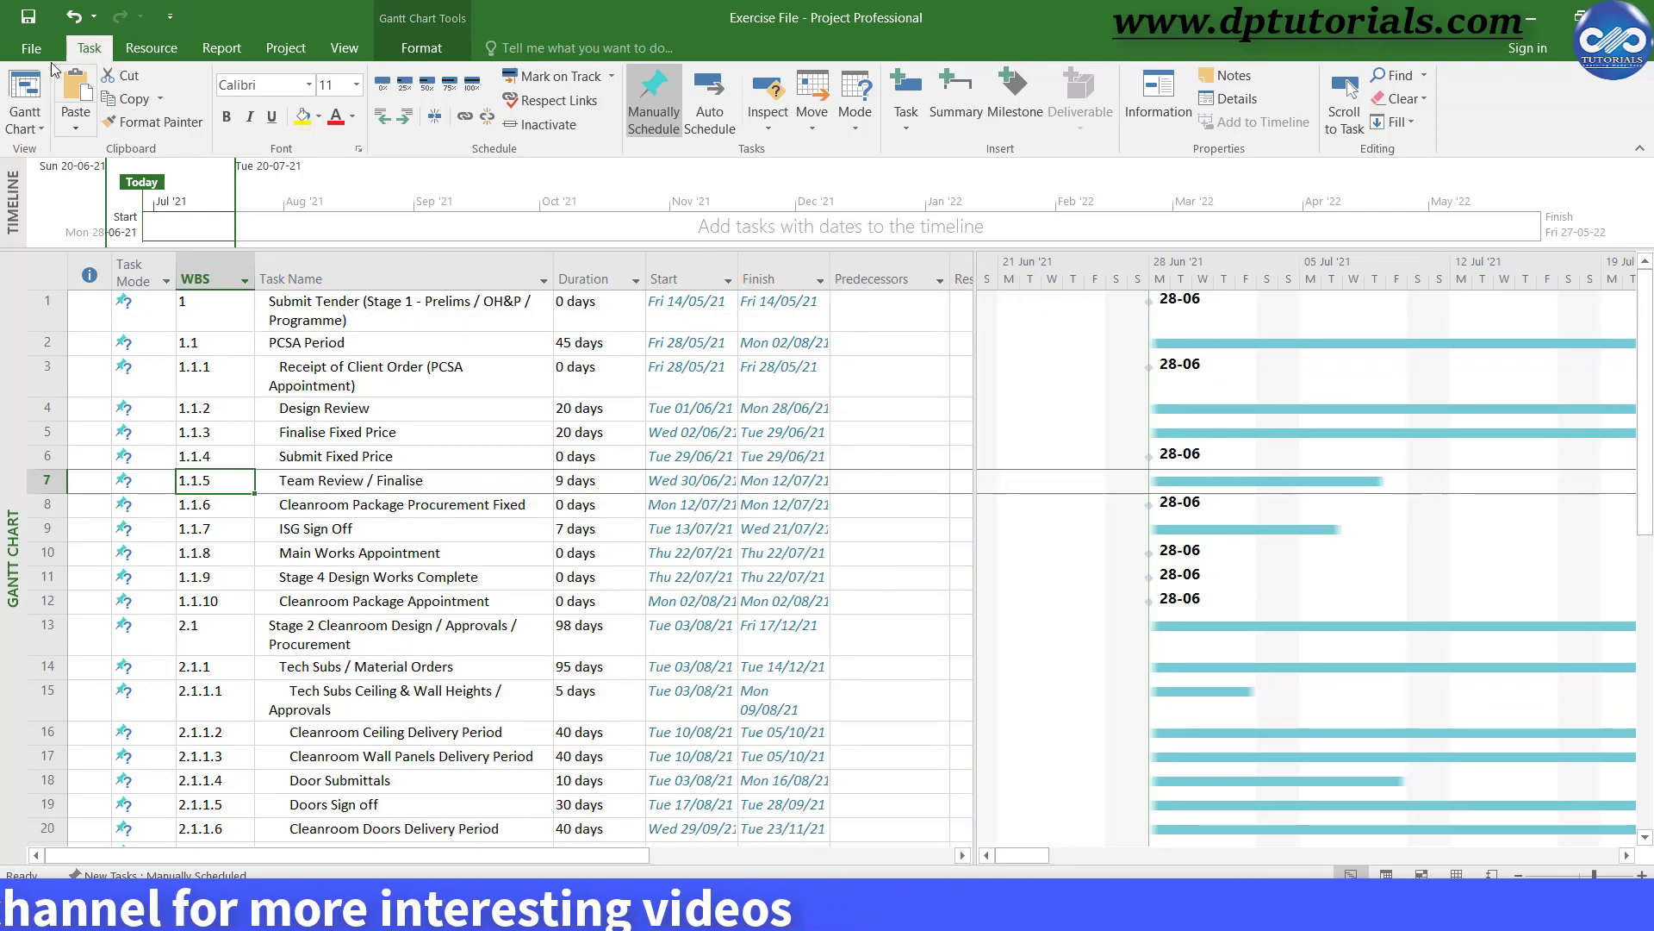
- Save the project as 'Excel Import Schedule' in the Exercise File folder
click(49, 56)
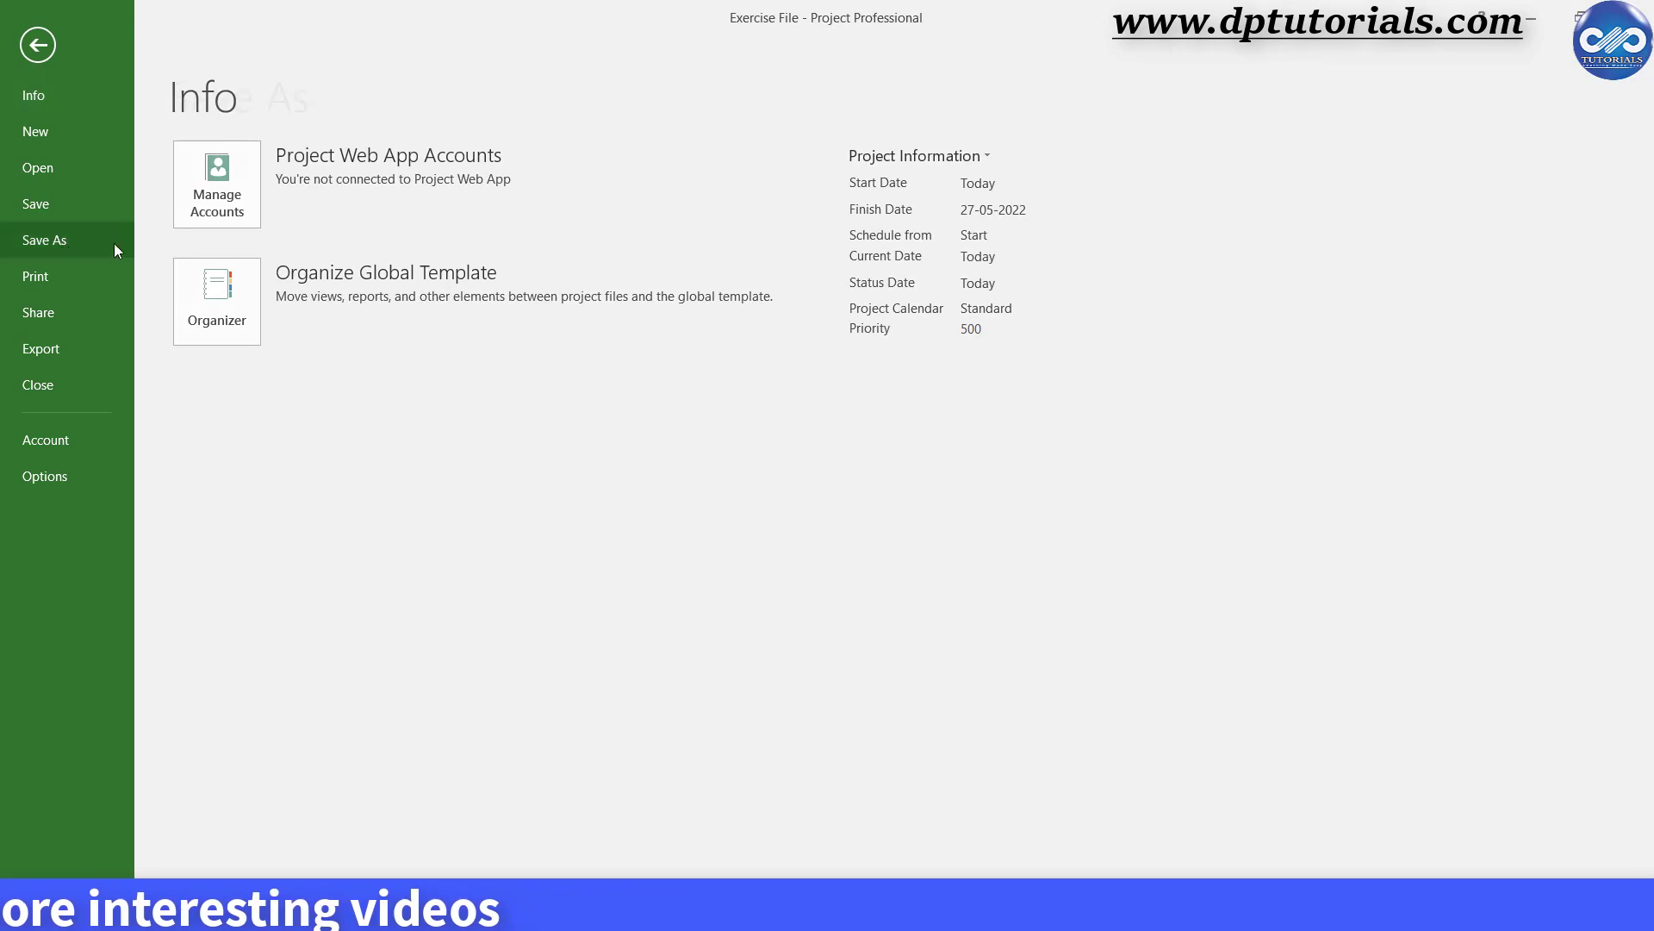
click(112, 241)
click(614, 207)
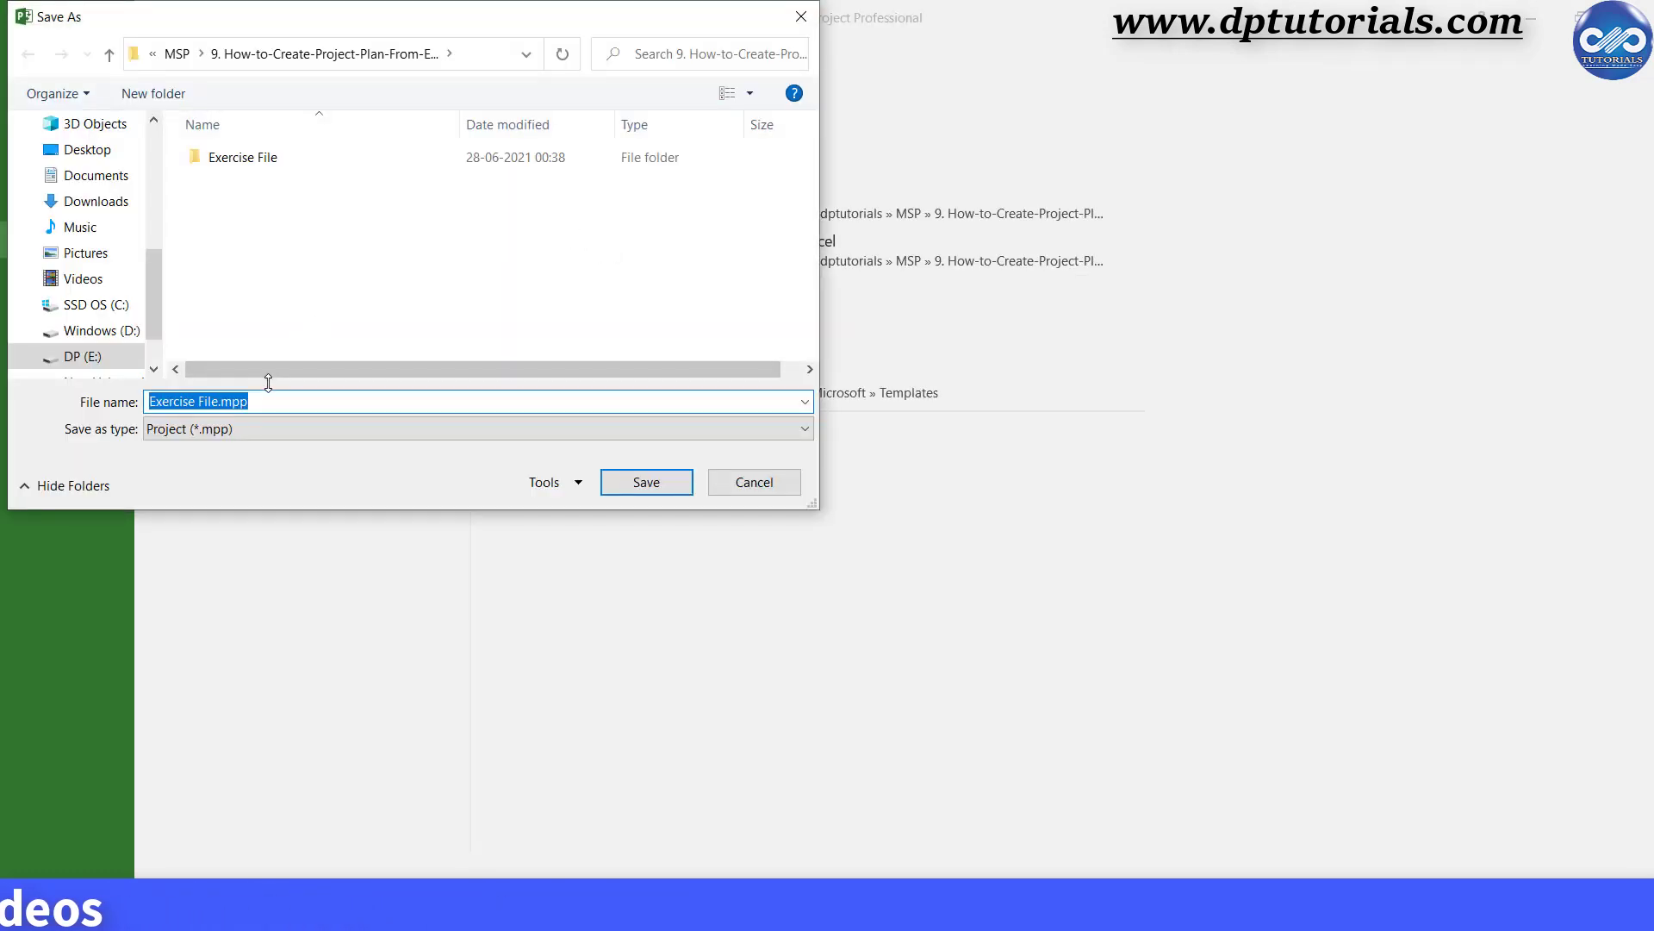
text(Excel Import Schedule)
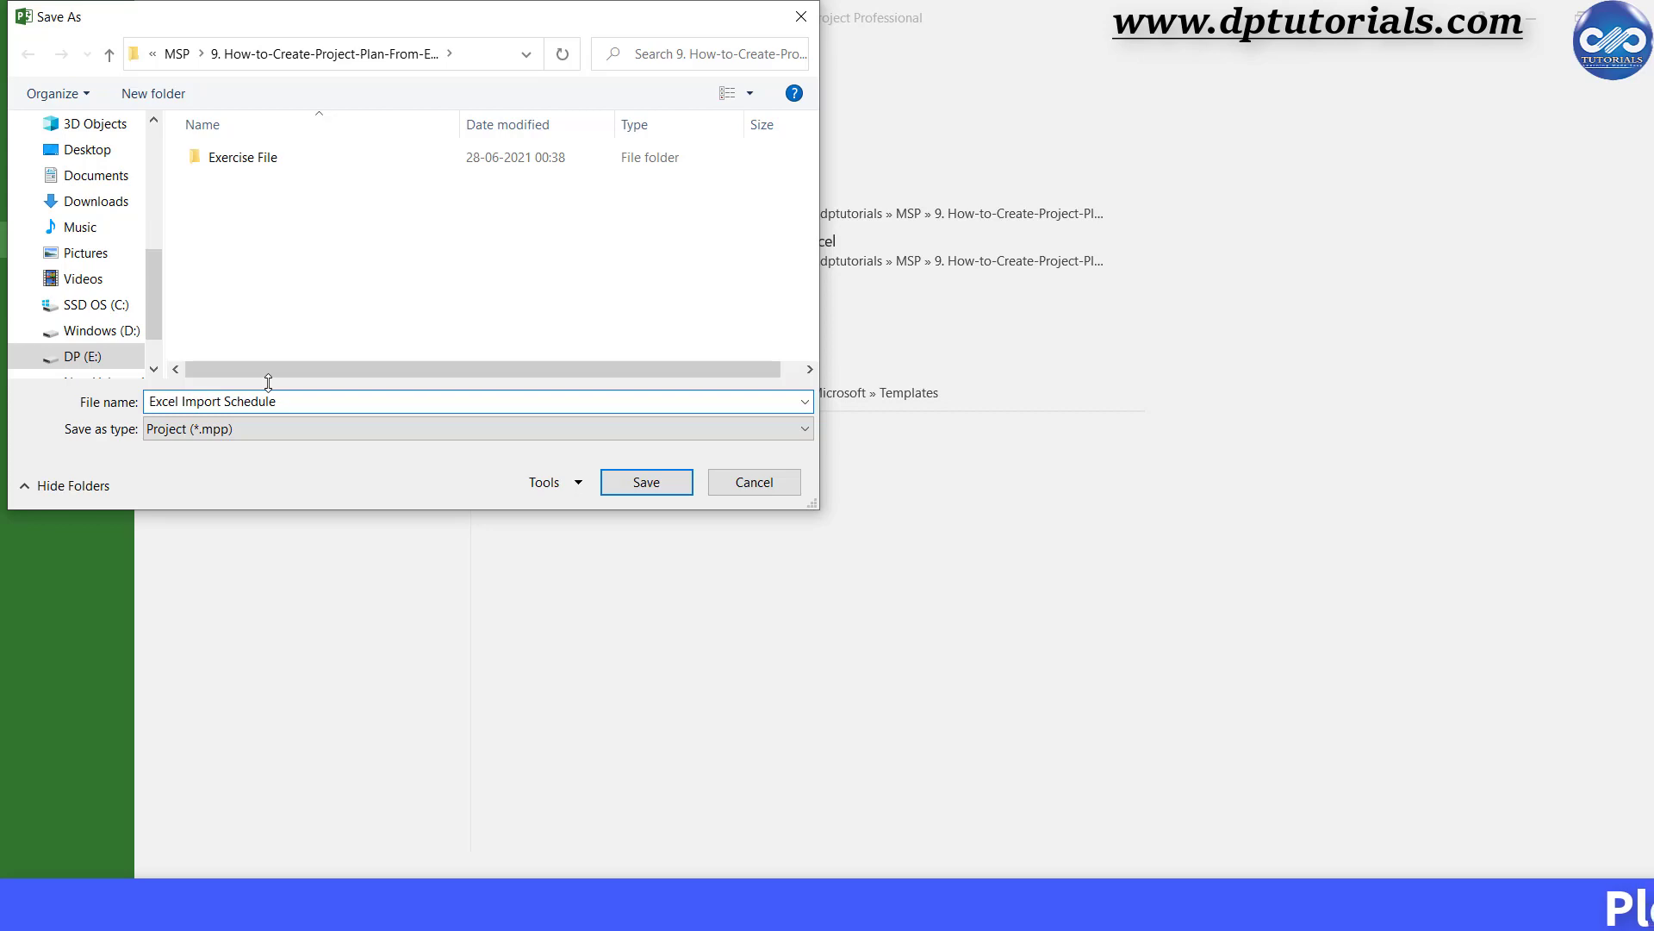
key(Return)
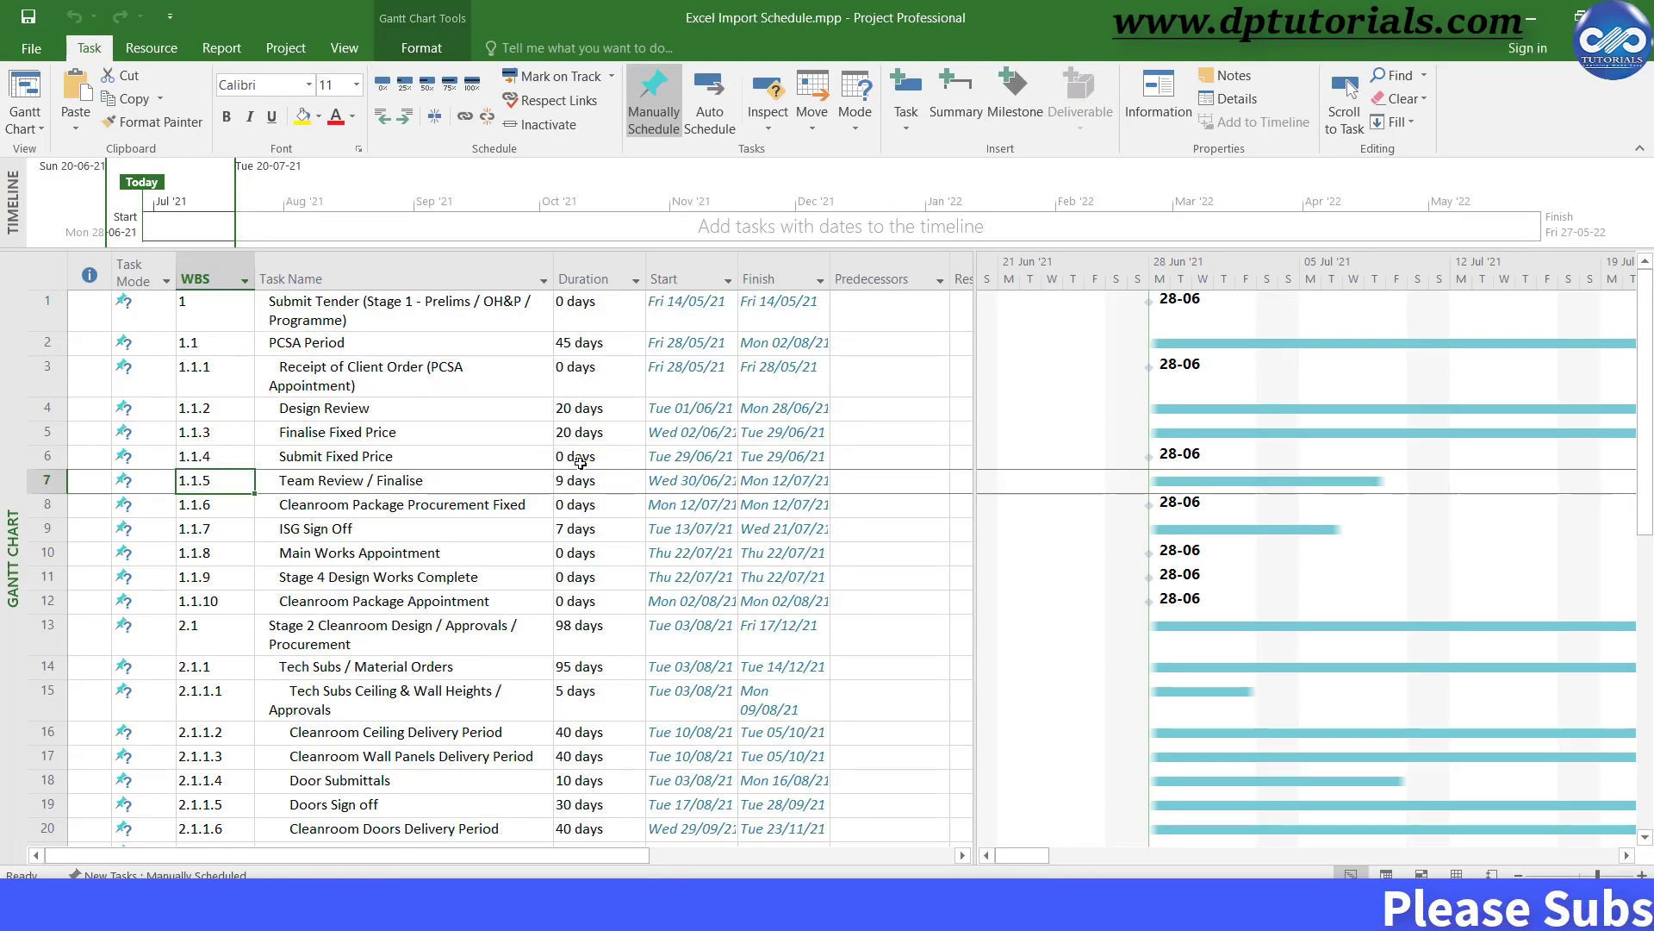
- Autofit the Start and Finish columns so every date shows in full
scroll(580, 464, down, 7)
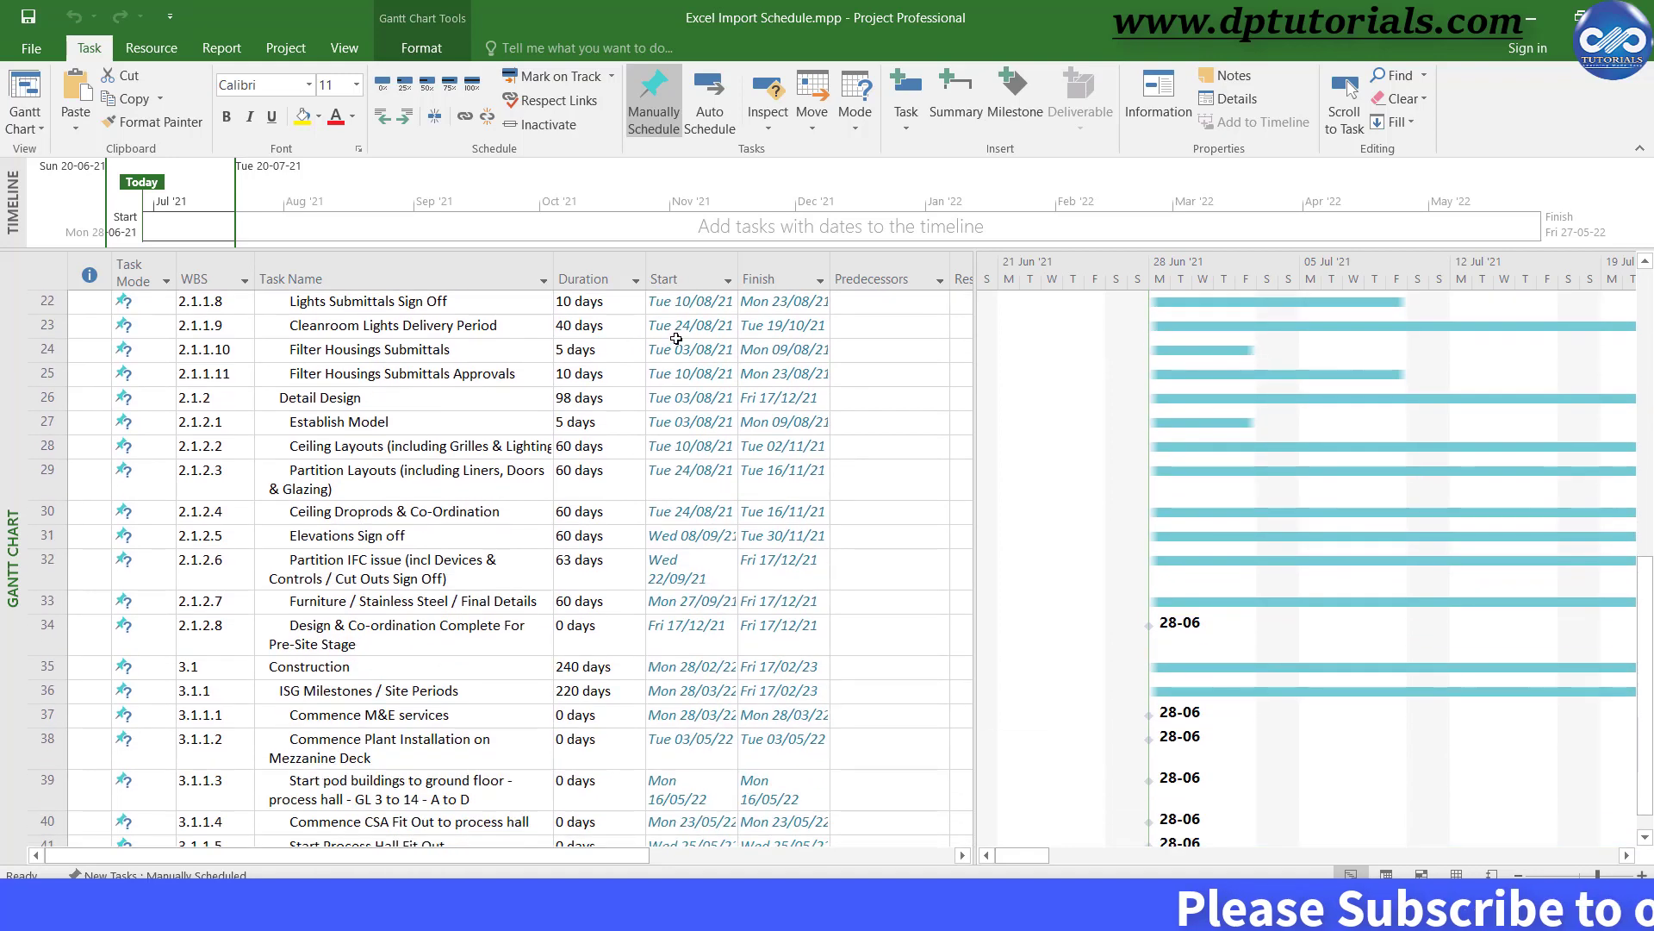
shift+click(774, 276)
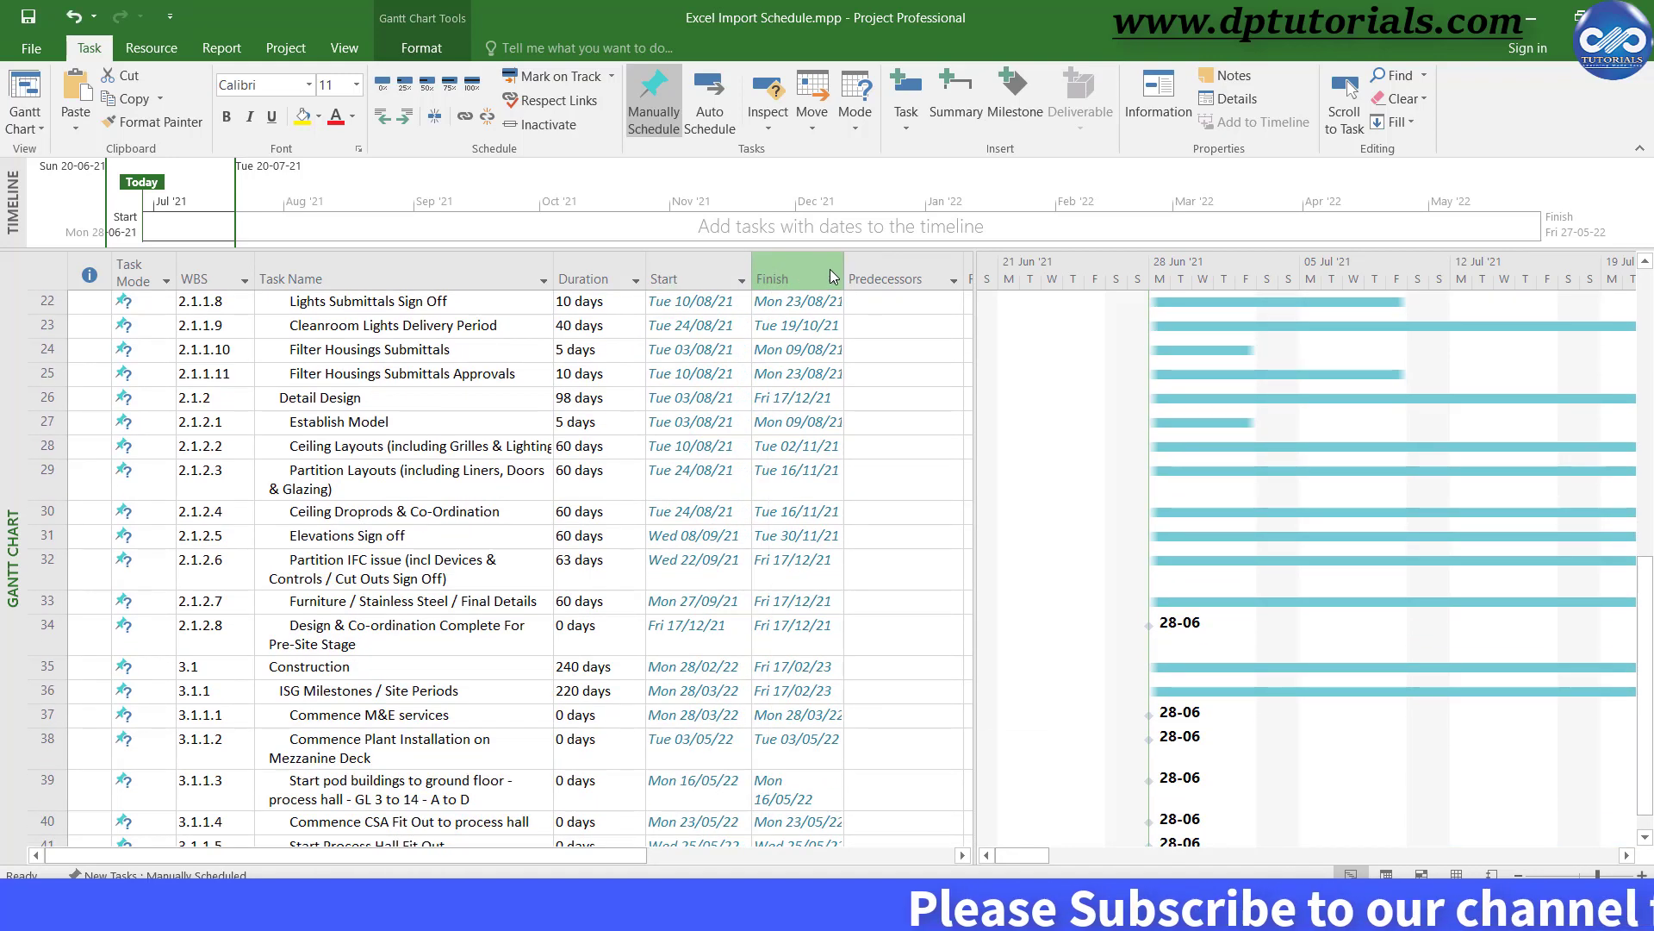
click(779, 308)
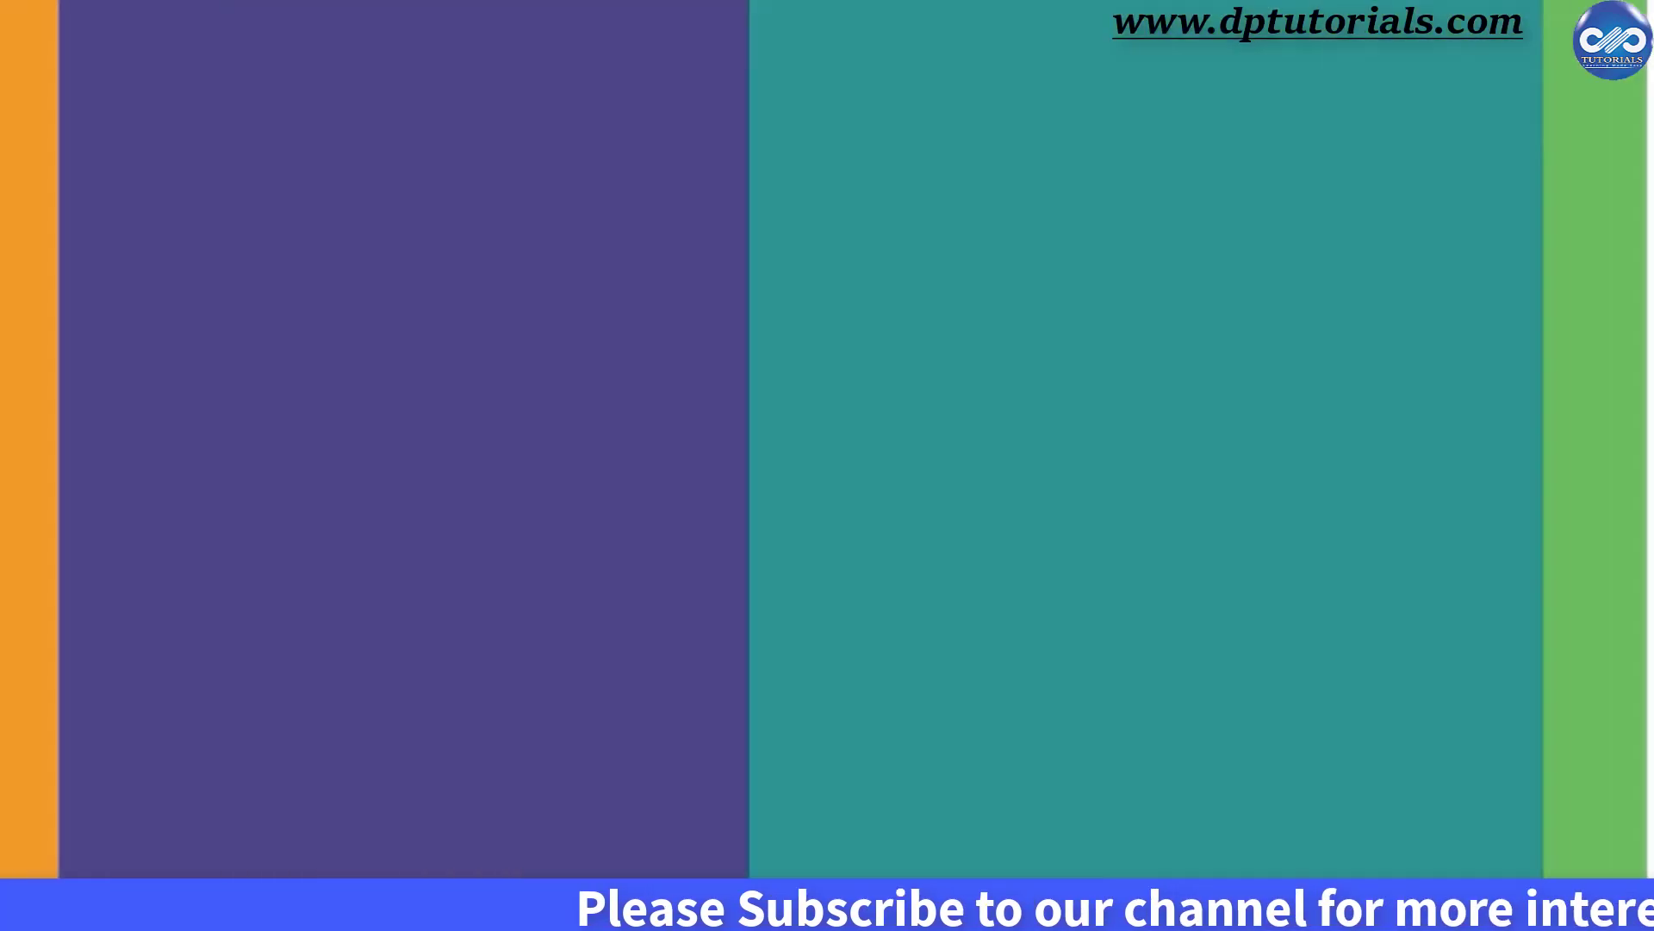